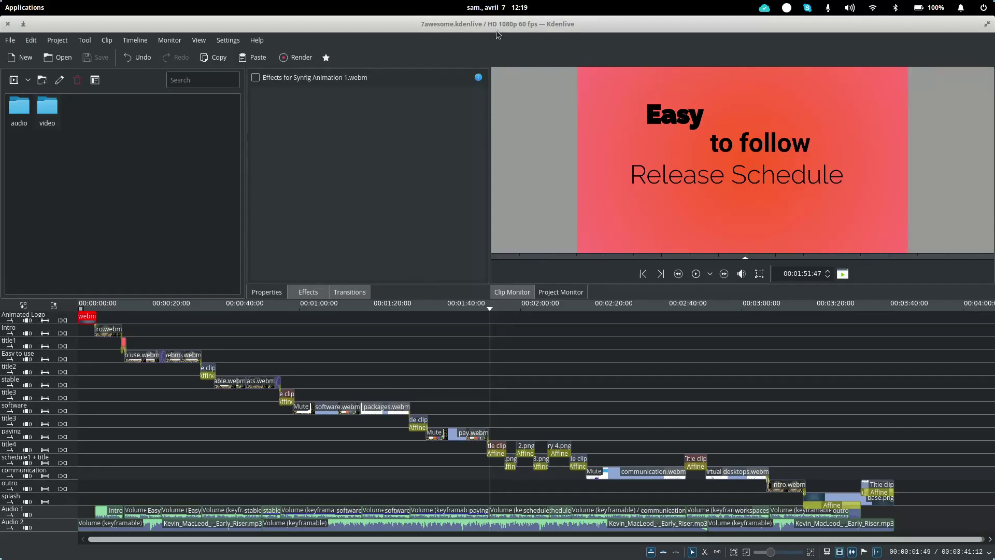
Expand the timeline track headers, then collapse them back to compact names-only headers.
mouse_move(716, 549)
left_click(54, 305)
left_click(23, 305)
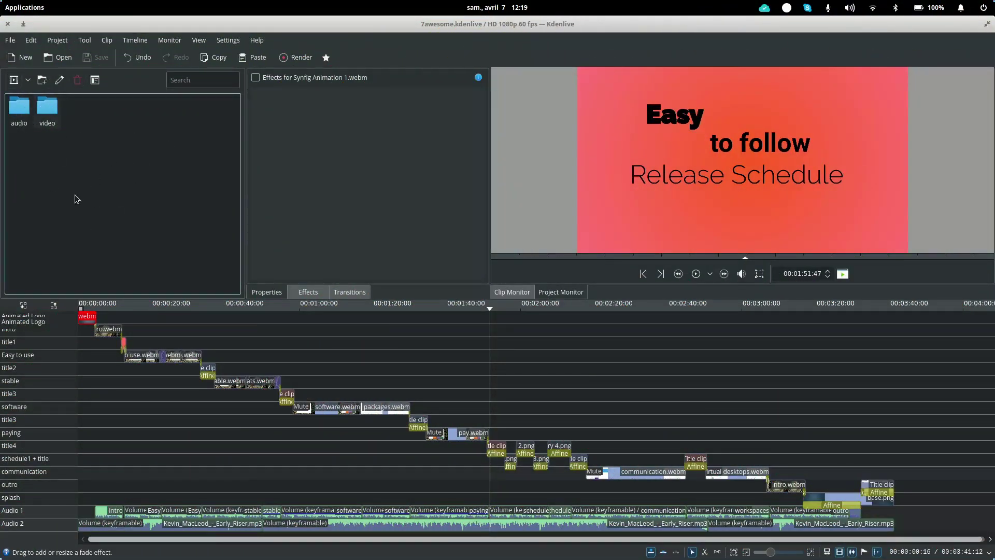
Pick history 1.png in the Add Clip dialog, then cancel without adding it.
left_click(13, 80)
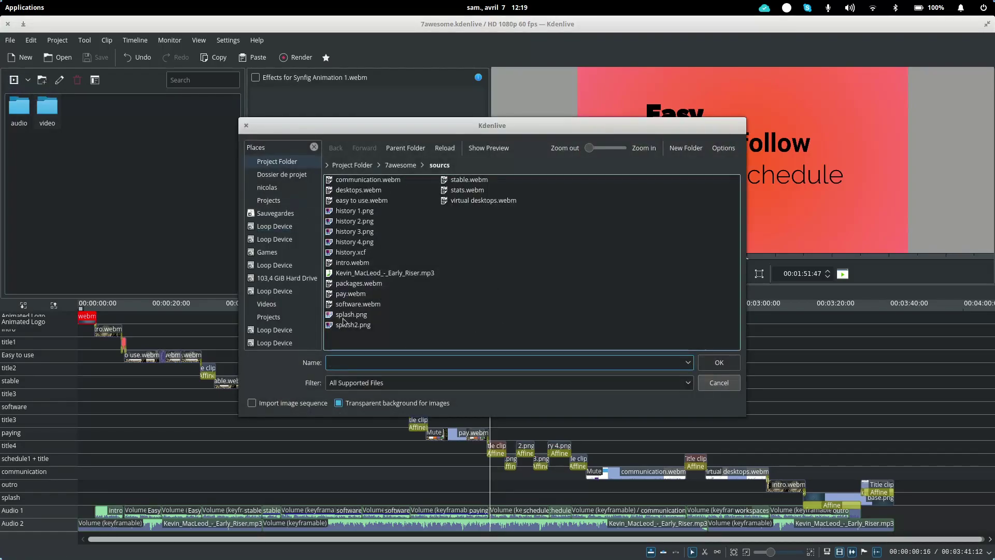
left_click(348, 212)
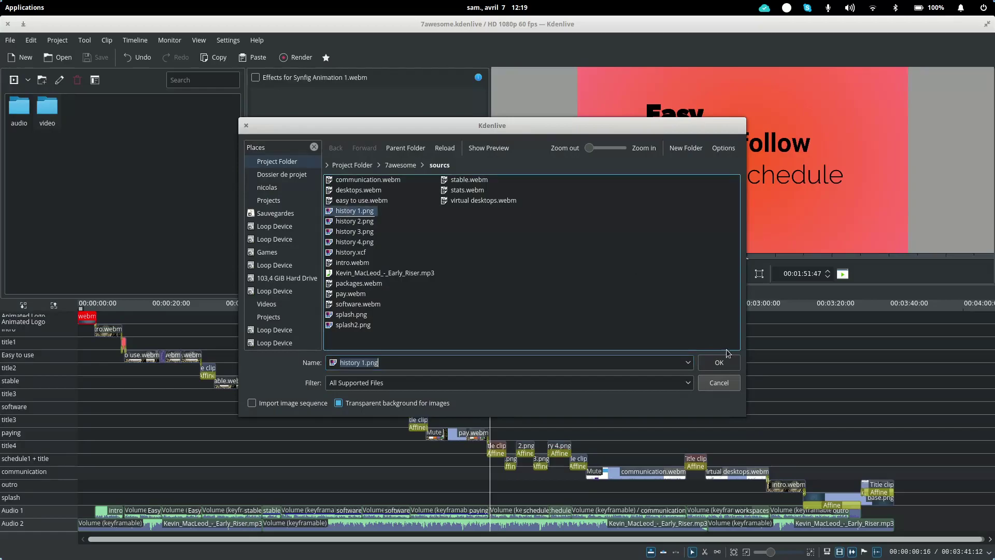
left_click(721, 386)
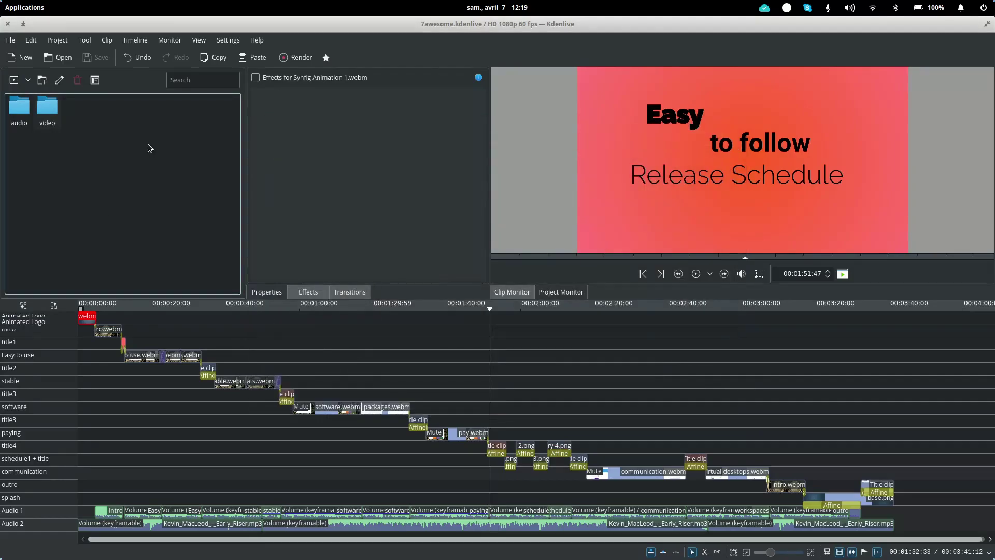
Switch the project bin View Mode to Tree View, listing clips by name and date.
left_click(94, 80)
mouse_move(121, 94)
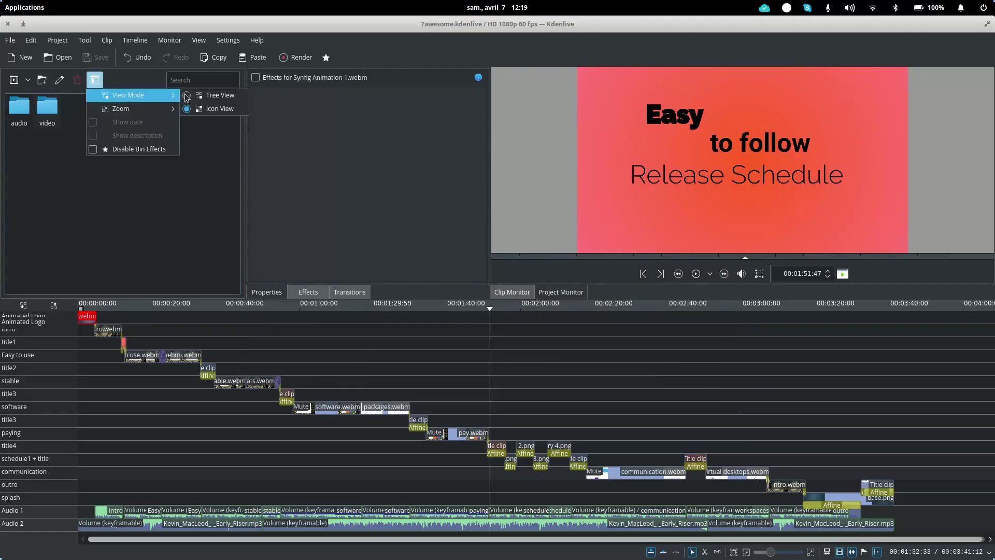
left_click(202, 96)
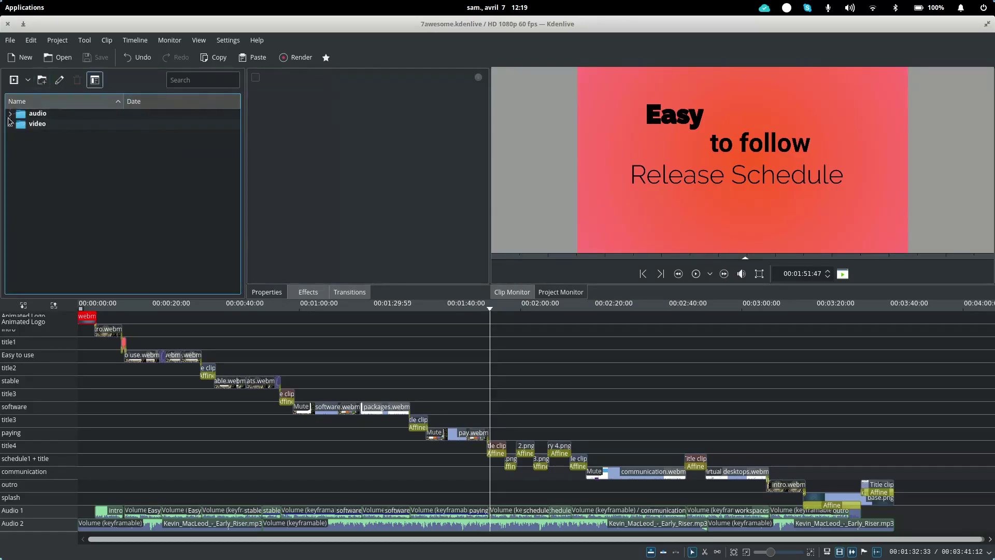
Expand the audio folder, select the three Title clips and drag them out of it.
left_click(10, 113)
scroll(13, 119, "down", 3)
left_click(10, 113)
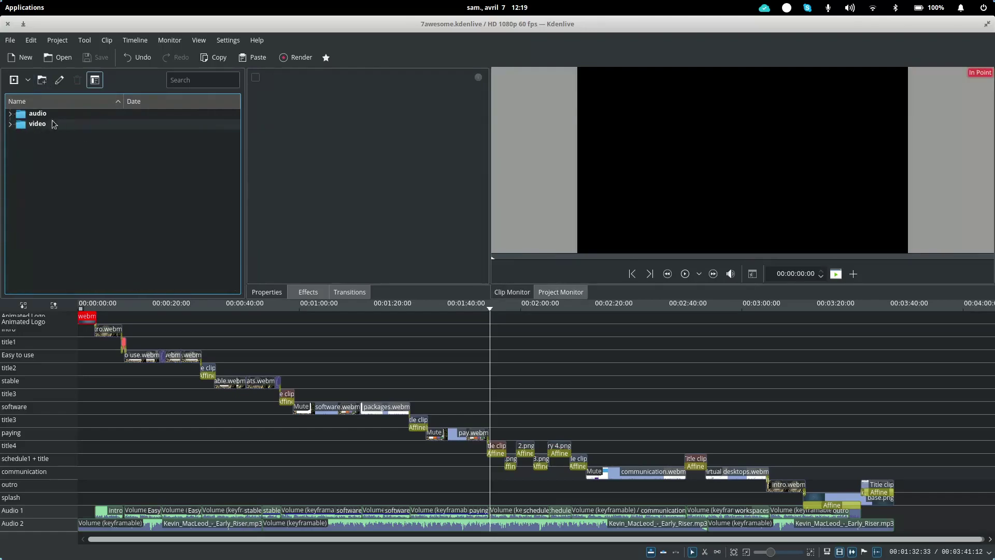
left_click(10, 123)
scroll(12, 118, "down", 3)
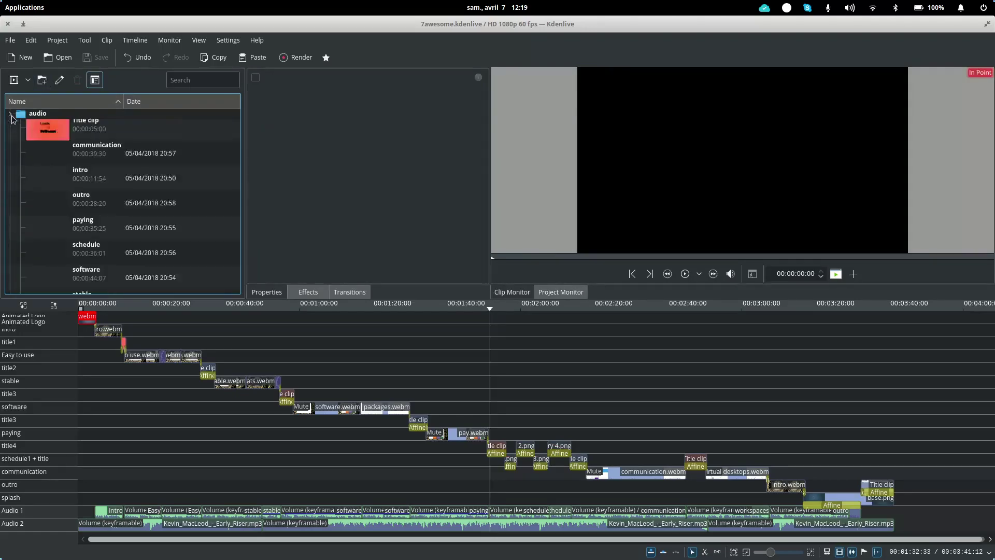
scroll(115, 189, "down", 4)
scroll(124, 189, "up", 5)
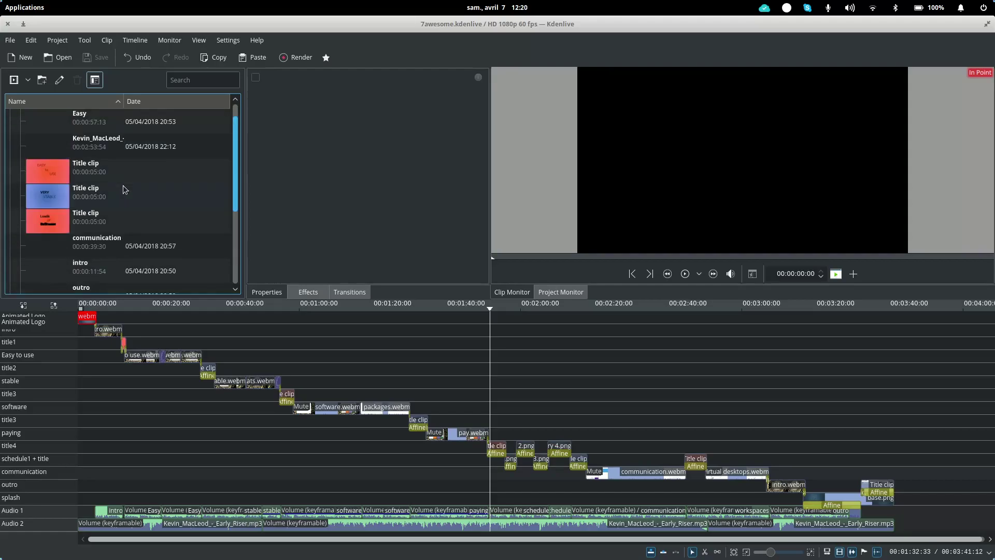
scroll(125, 190, "up", 1)
left_click(108, 183)
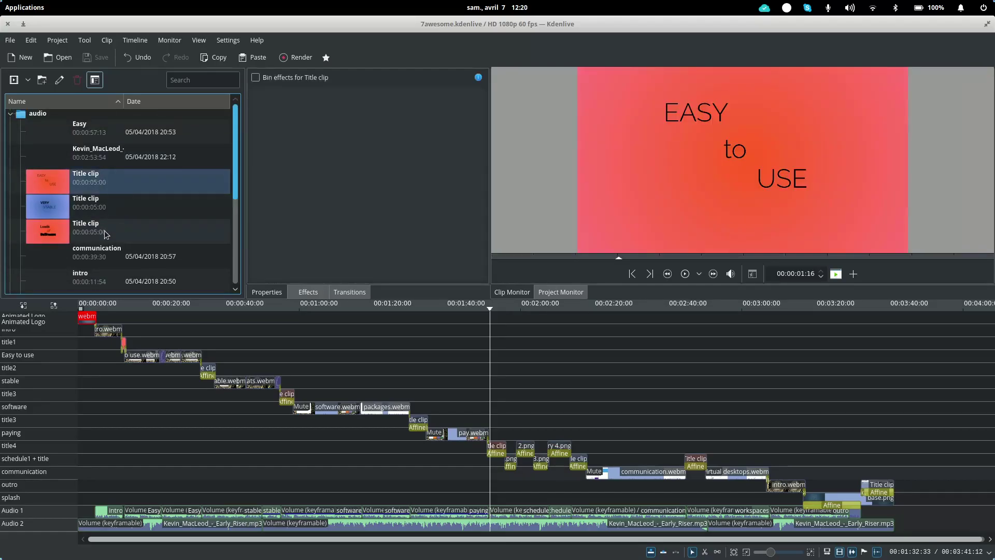
left_click(104, 230, "shift")
left_click_drag(101, 188, 34, 286)
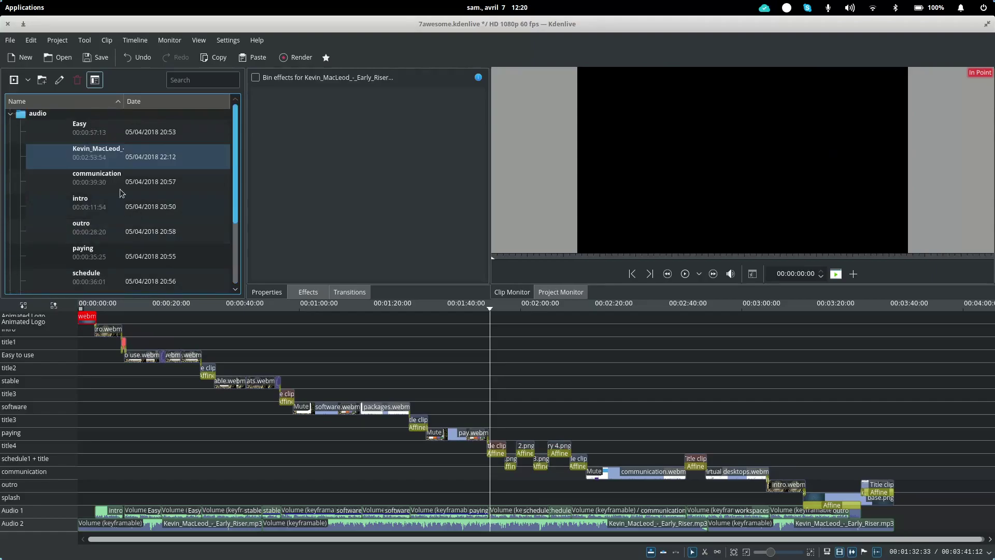
Collapse the audio folder and switch the bin back to Icon View.
left_click(11, 113)
left_click(95, 79)
mouse_move(127, 95)
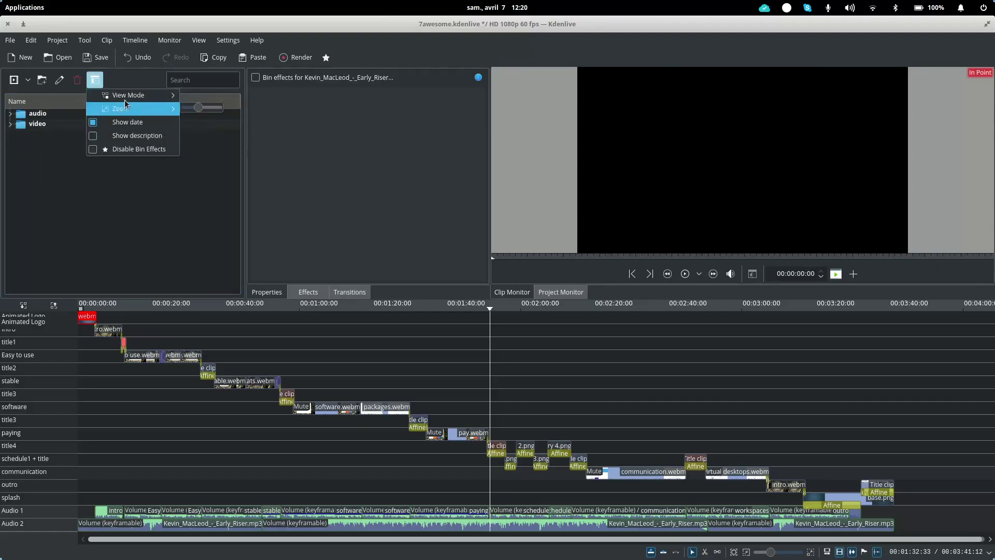
left_click(199, 108)
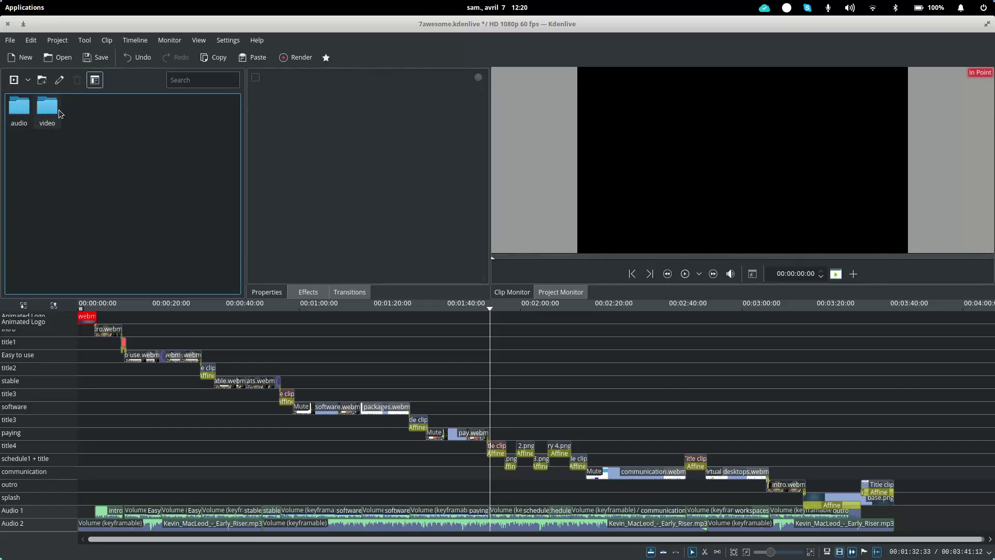
Open the audio folder, go back, then open the video folder and start dragging Synfig Animation 1.webm.
double_click(29, 115)
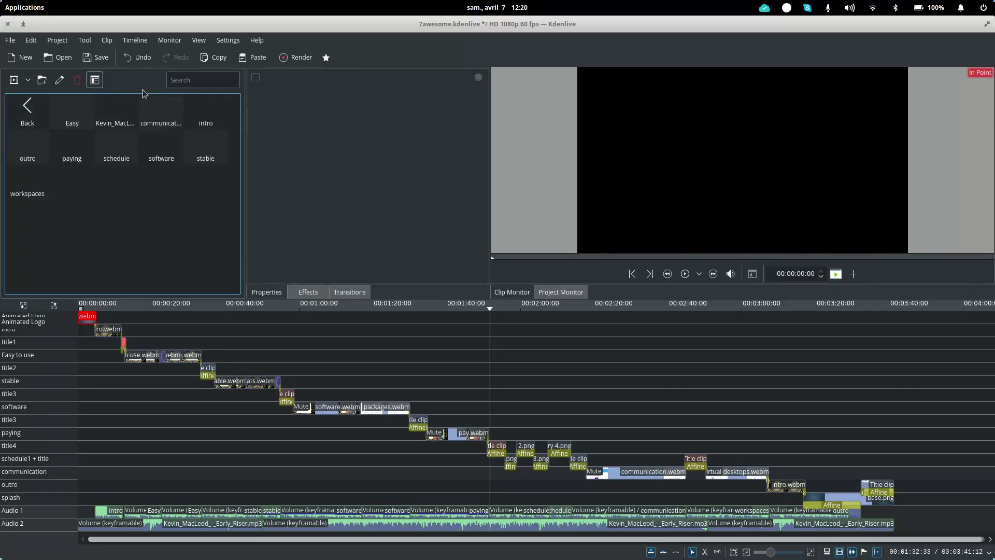
double_click(27, 108)
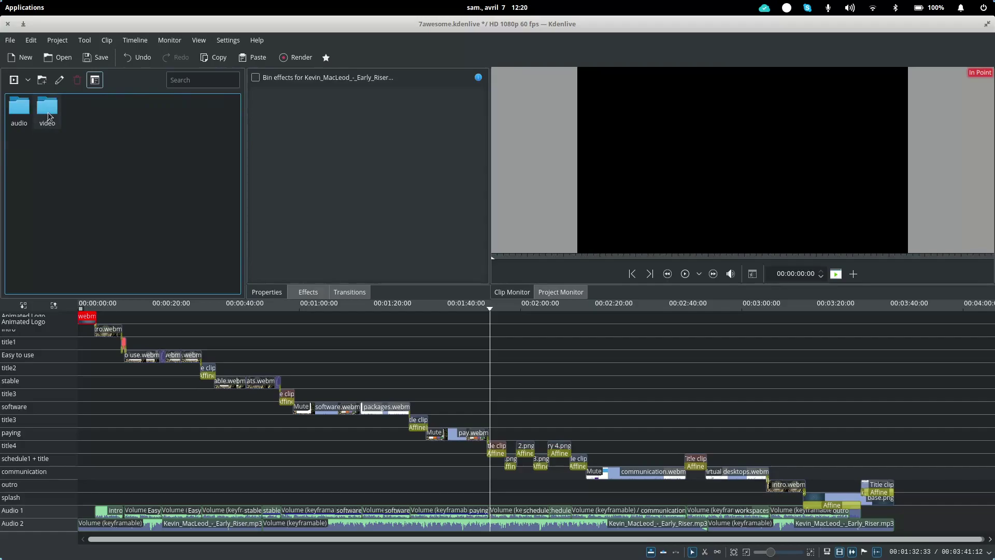
double_click(49, 108)
scroll(235, 138, "down", 2)
scroll(226, 117, "up", 2)
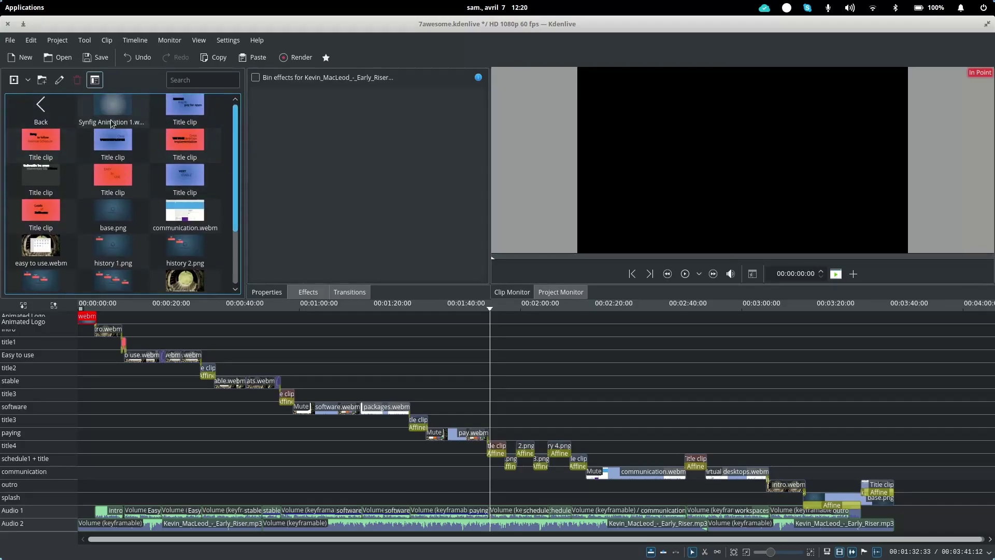
mouse_move(114, 111)
left_mouse_down()
mouse_move(344, 350)
mouse_move(355, 348)
mouse_move(350, 333)
mouse_move(273, 317)
mouse_move(105, 108)
left_mouse_up()
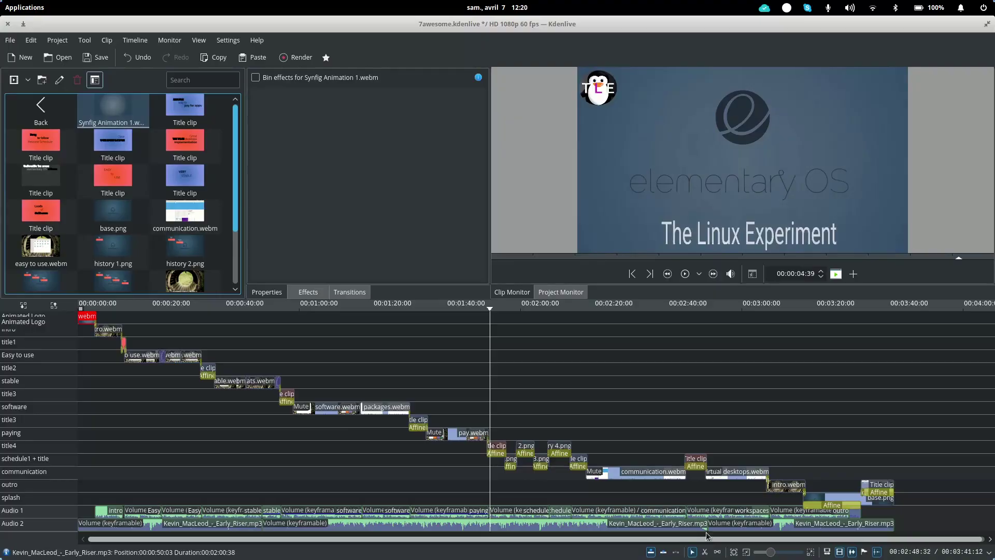
Razor packages.webm at two points, then return to Selection and select the middle piece.
left_click(744, 521)
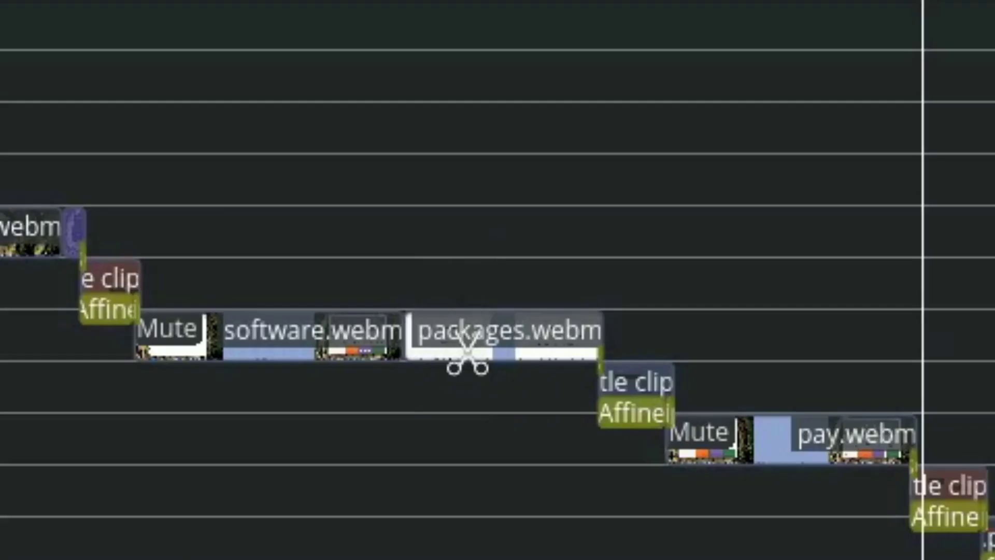
left_click(377, 410)
left_click(394, 411)
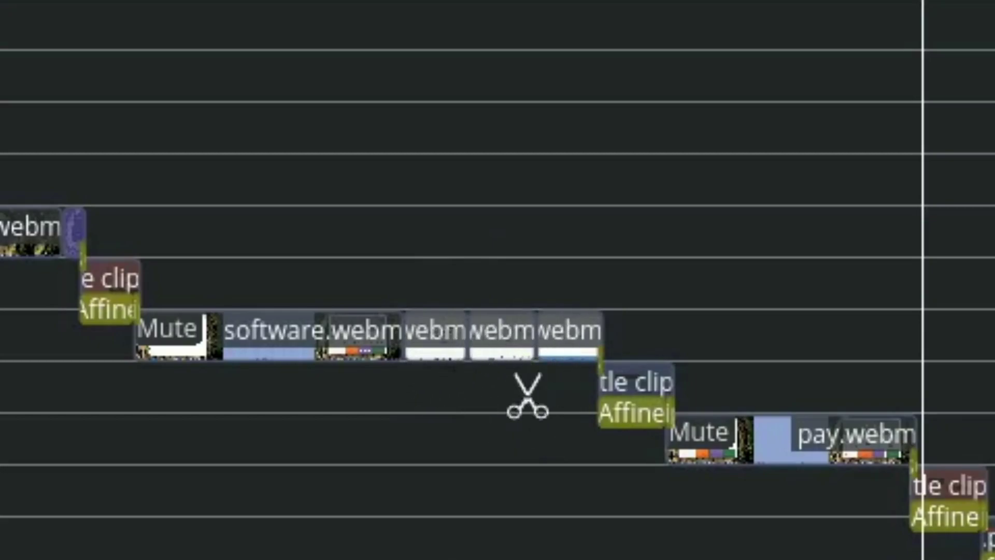
key("s")
left_click(497, 336)
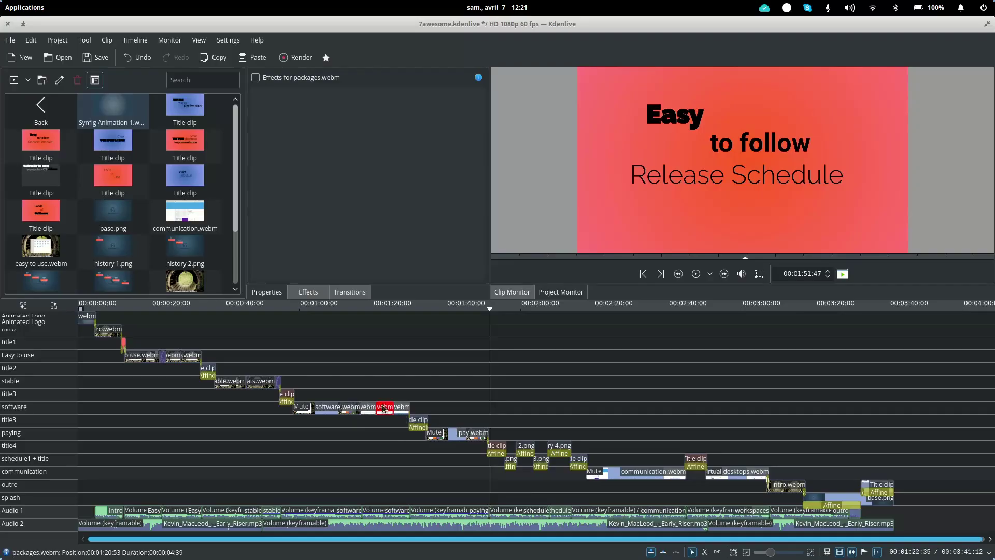
Dismiss the middle piece's context menu, undo the packages.webm cuts, and save the project with Ctrl+S.
right_click(497, 333)
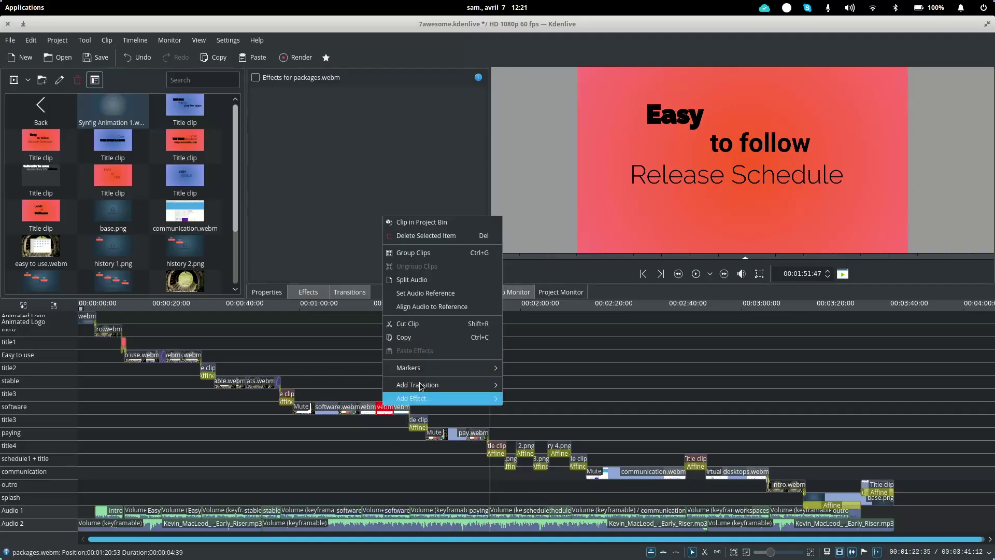
left_click(361, 348)
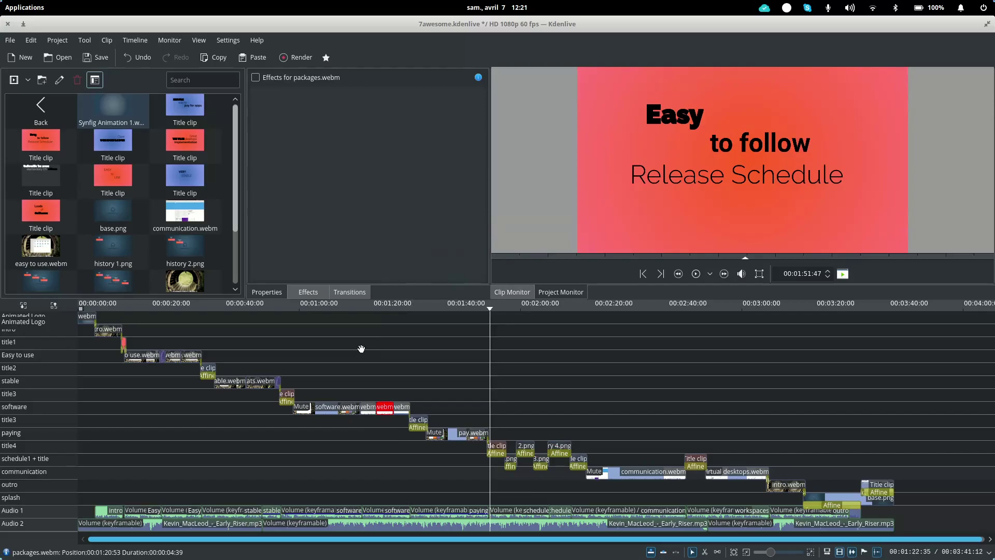
key("ctrl+z")
key("ctrl+s")
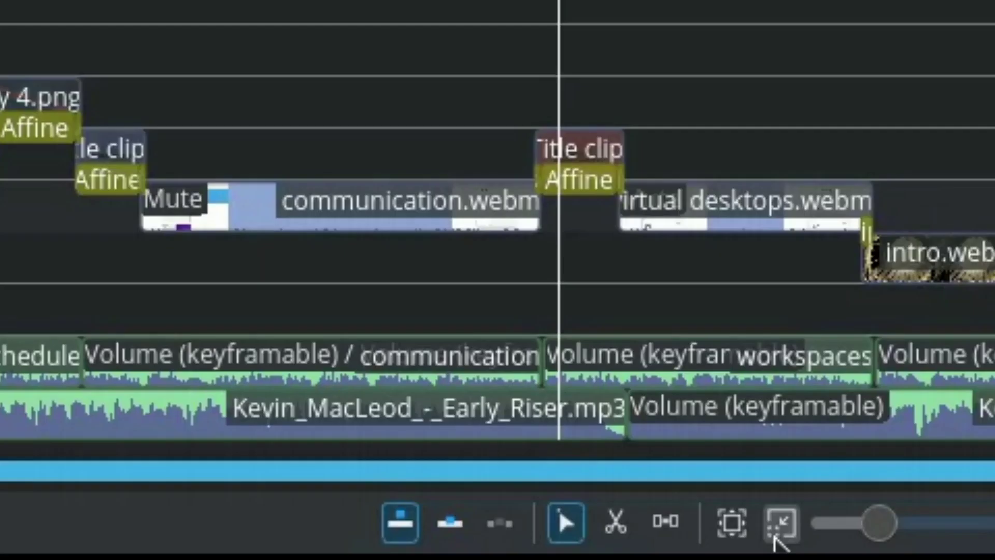
Zoom out, fit the whole project to the timeline, then zoom in around the 2:44 playhead.
left_click(775, 538)
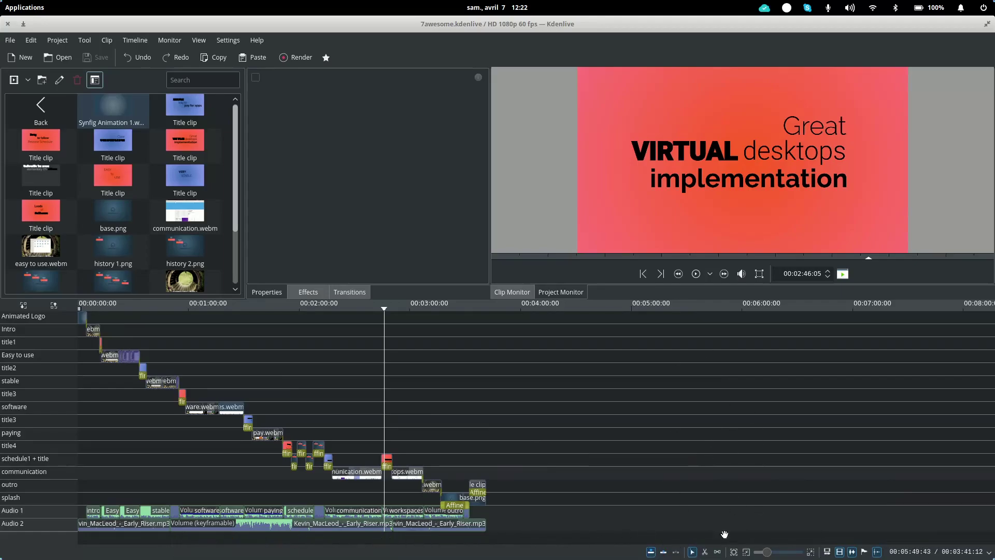
left_click(734, 551)
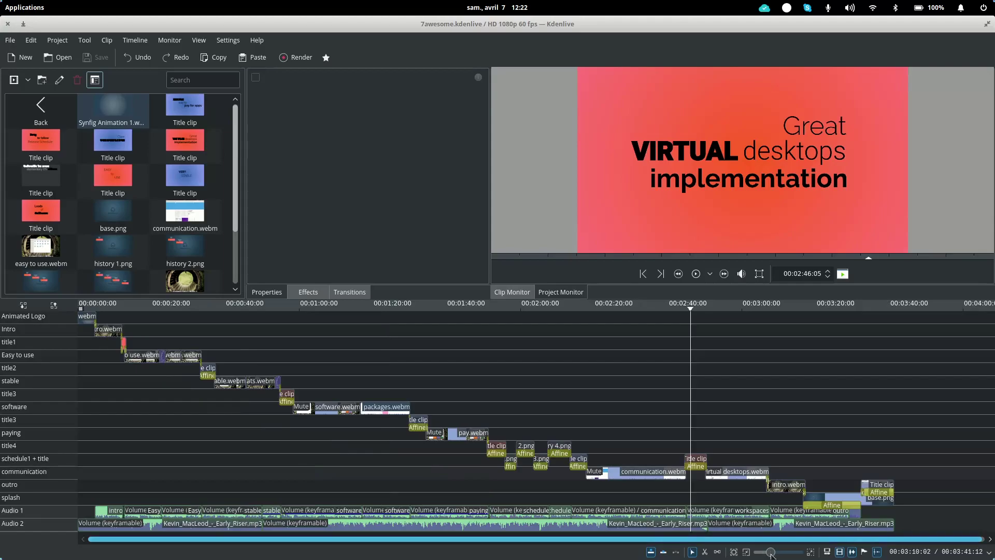
scroll(771, 554, "up", 4)
scroll(771, 553, "down", 5)
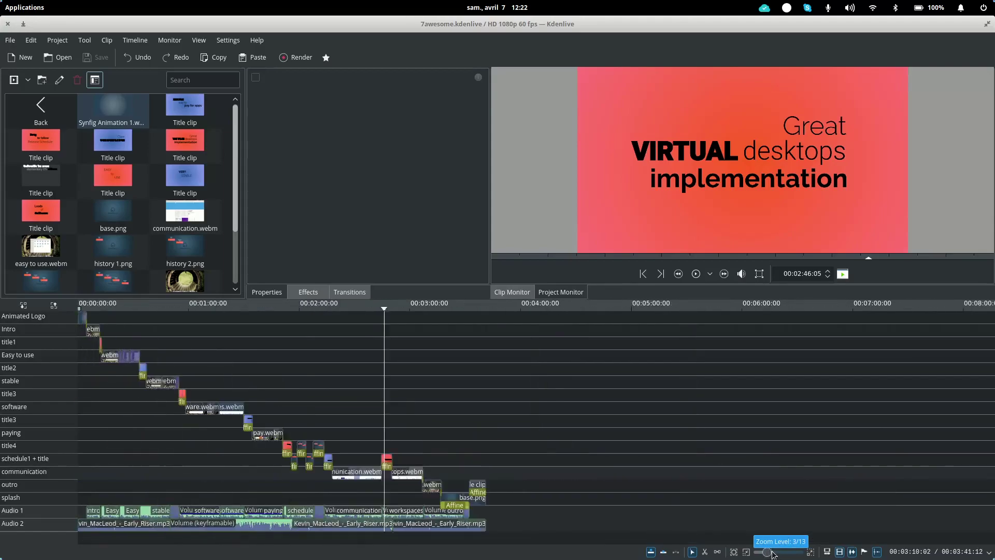
scroll(771, 553, "up", 4)
scroll(771, 554, "down", 4)
scroll(771, 553, "up", 2)
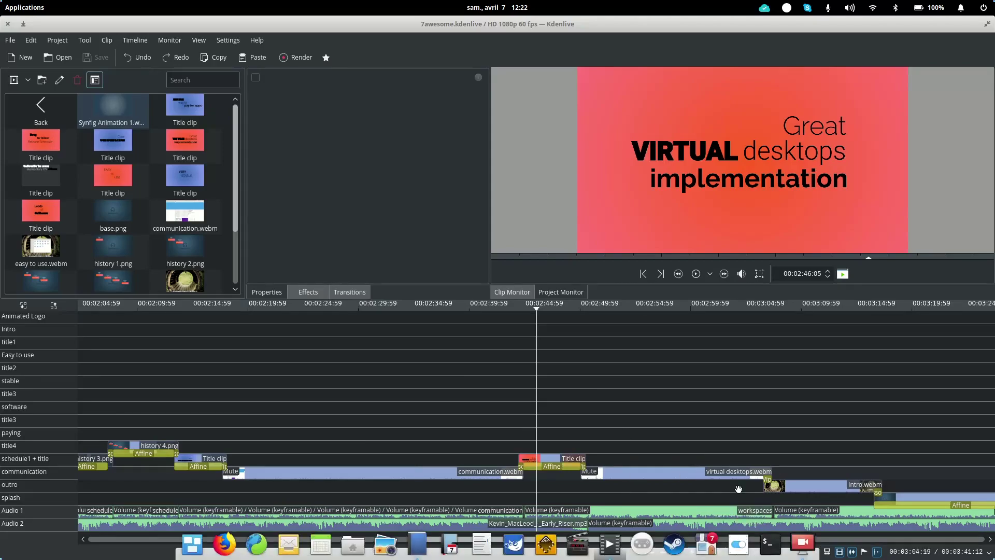
Refit the timeline, turn on audio waveforms, jump to 00:01:53:20 and select the outro Title clip.
left_click(734, 551)
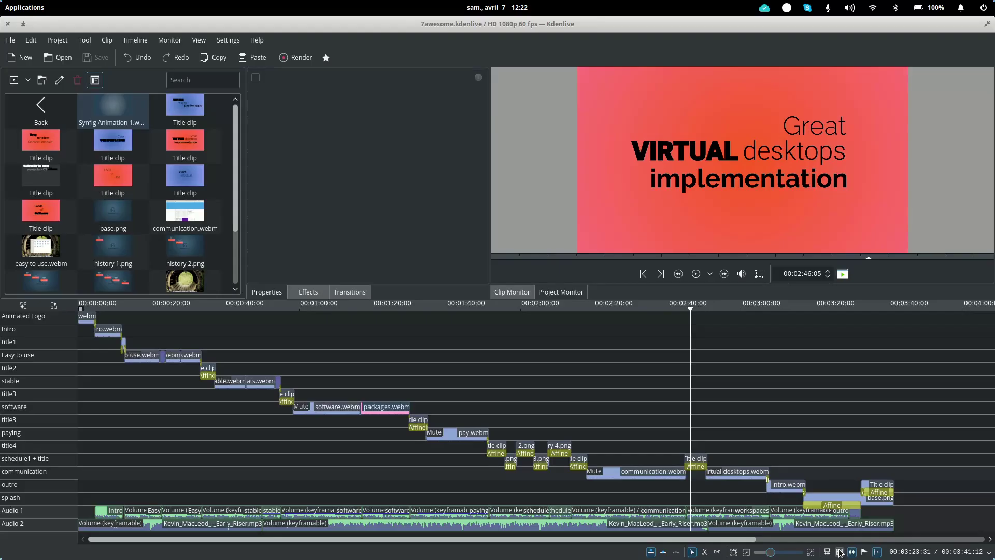
left_click(704, 530)
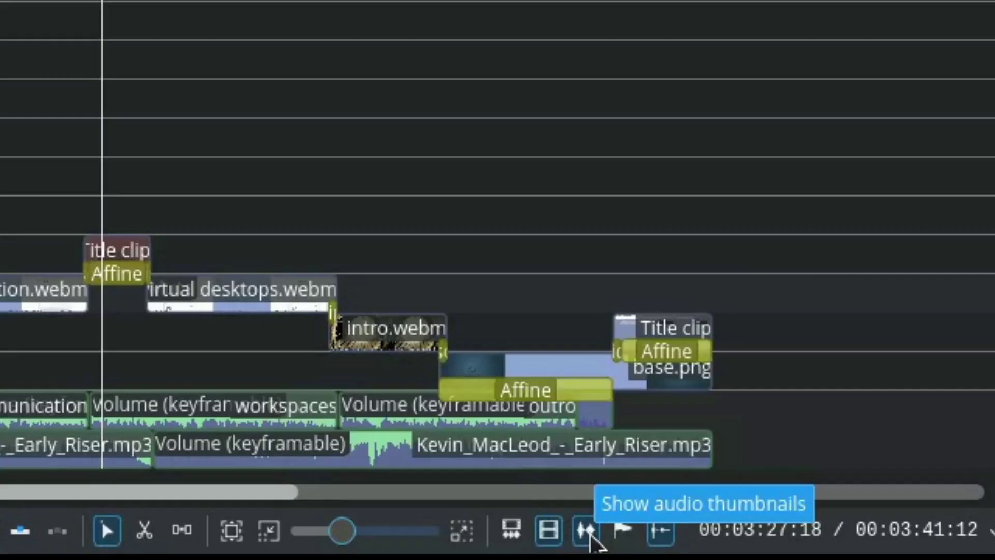
left_click(588, 531)
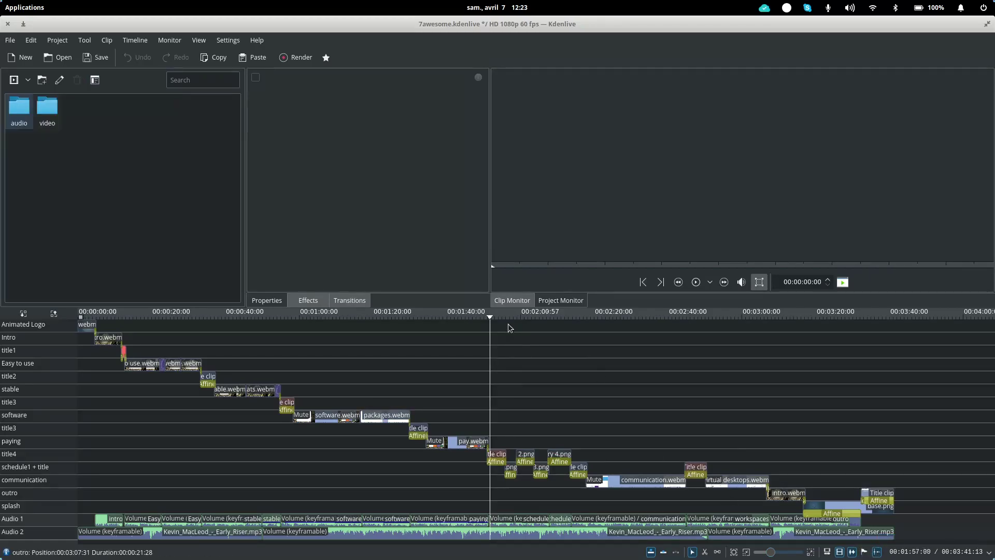
left_click(496, 314)
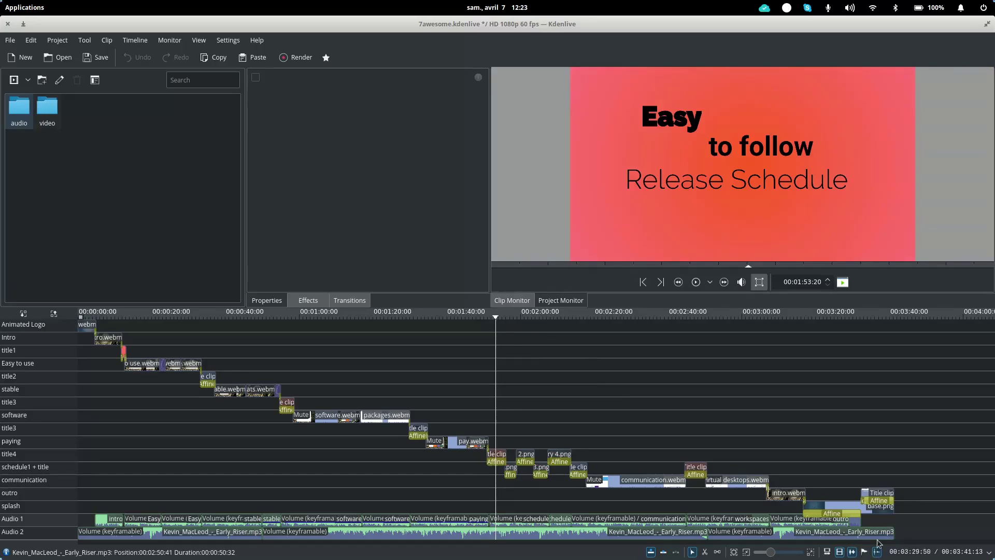
left_click(866, 493)
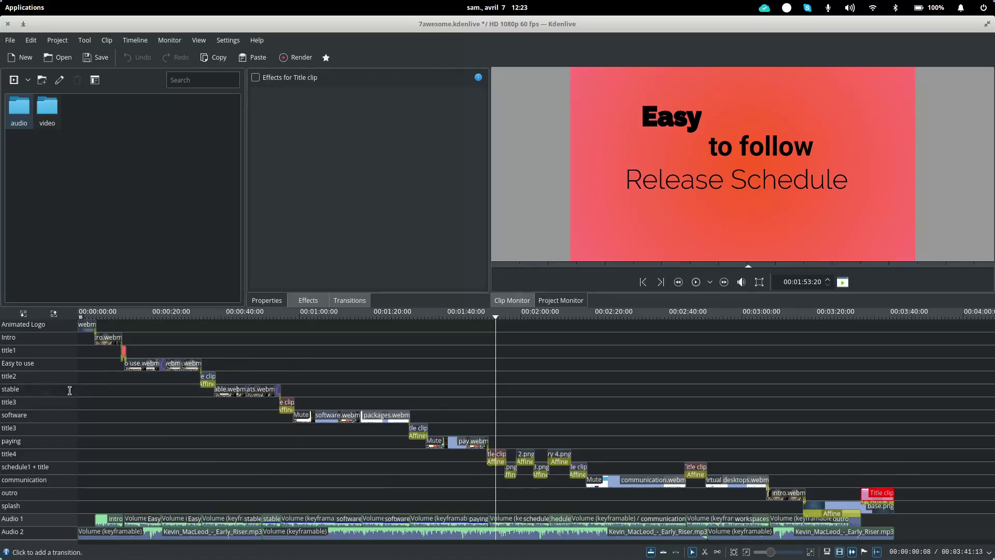
right_click(40, 366)
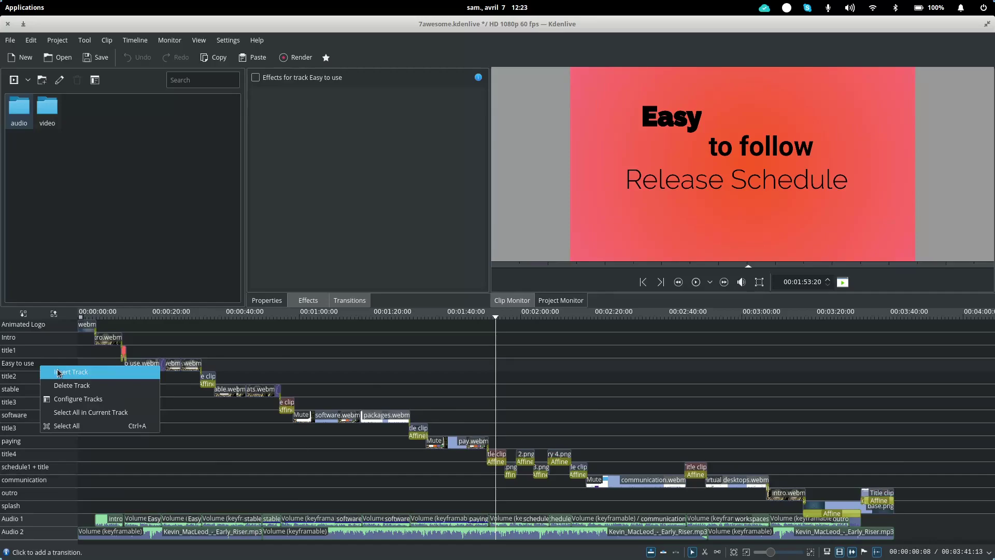
left_click(93, 400)
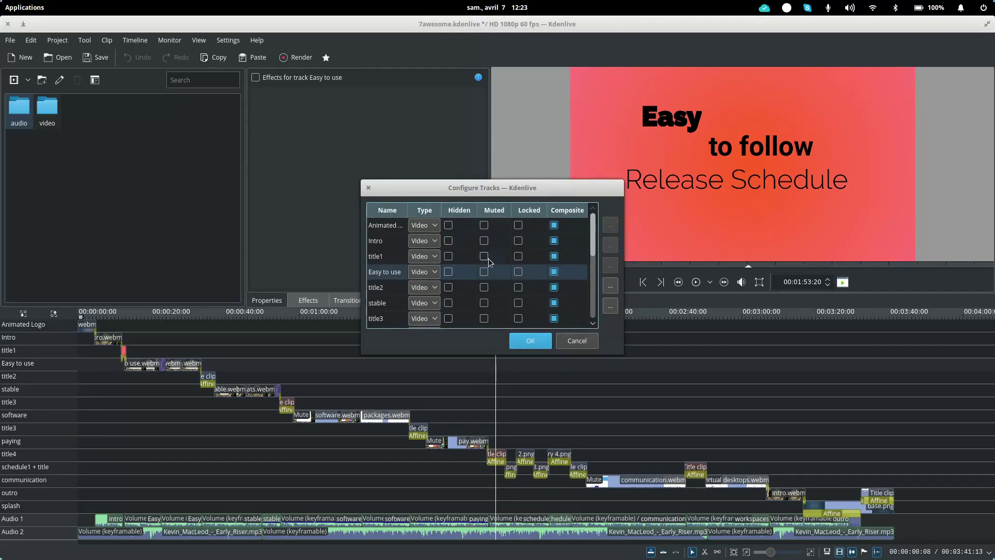
mouse_move(593, 223)
left_mouse_down()
mouse_move(598, 285)
mouse_move(594, 239)
left_mouse_up()
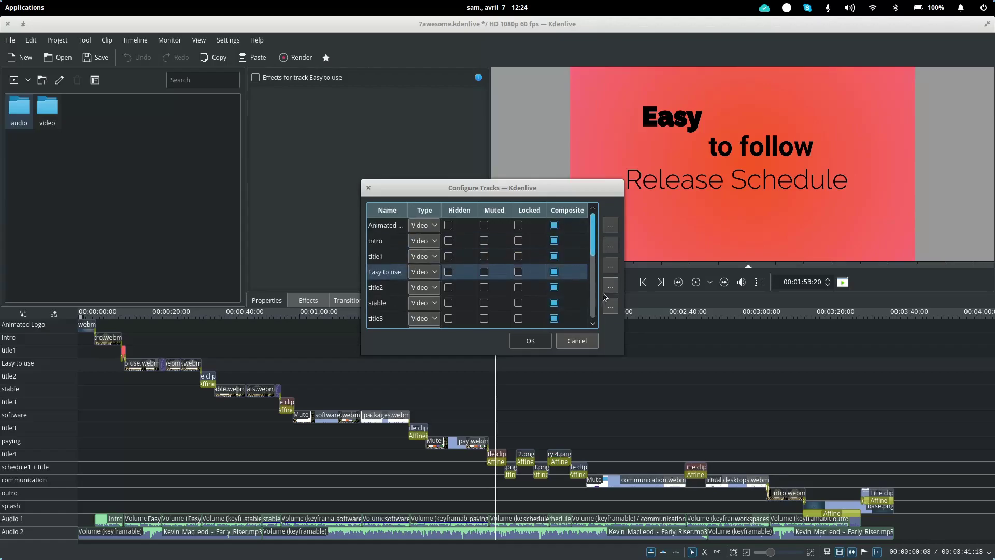
left_click(577, 341)
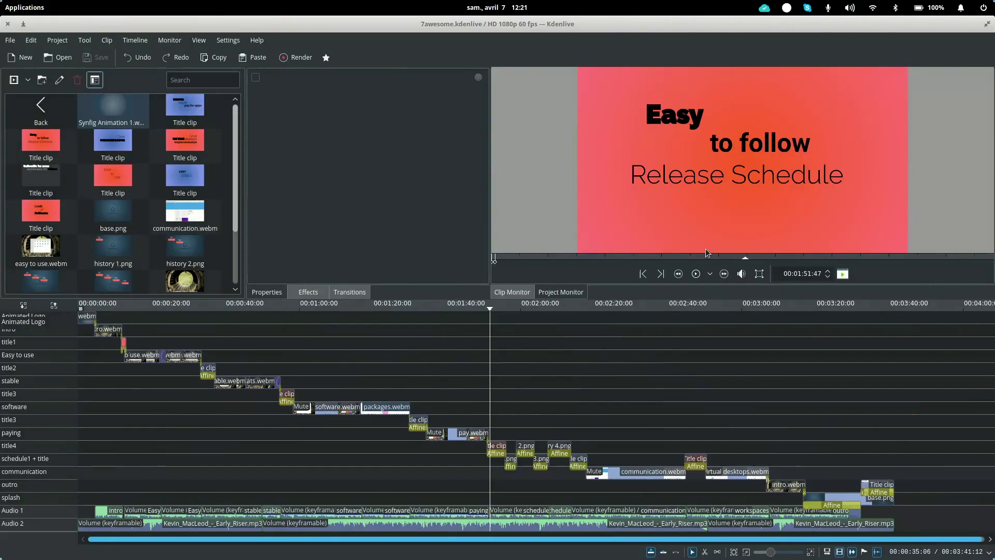
left_click(536, 306)
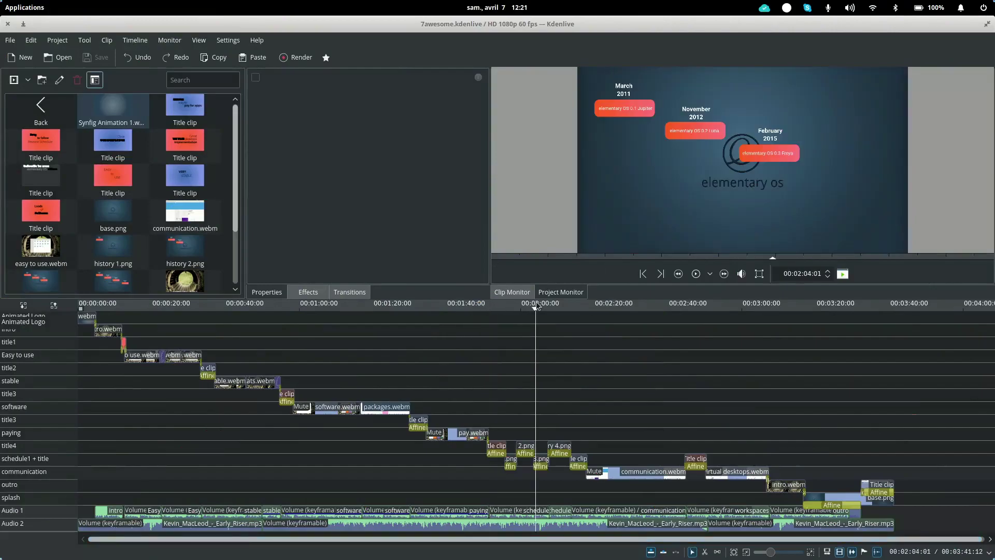
left_click(597, 308)
left_click(646, 308)
left_click(682, 307)
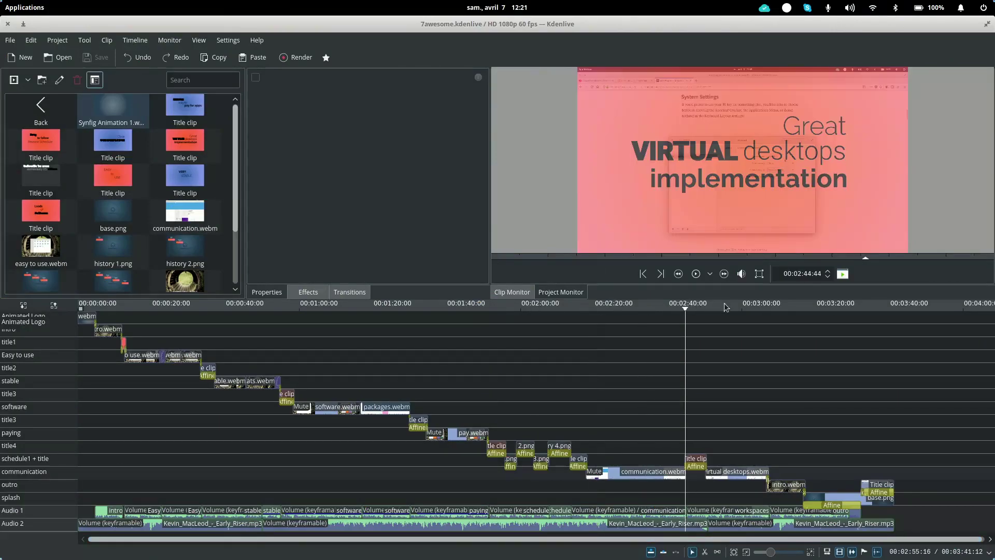
left_click(724, 307)
left_click(701, 309)
left_click(689, 306)
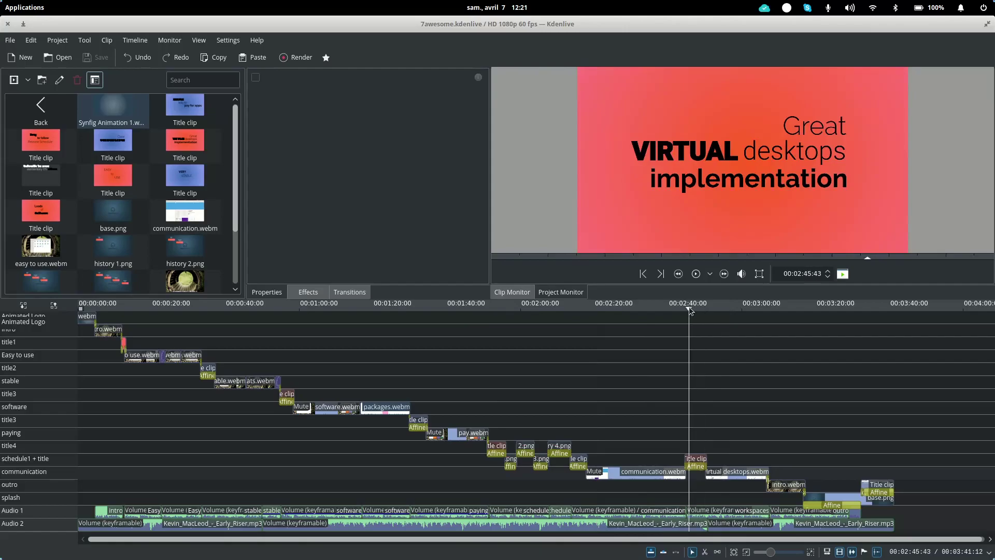
left_click(660, 305)
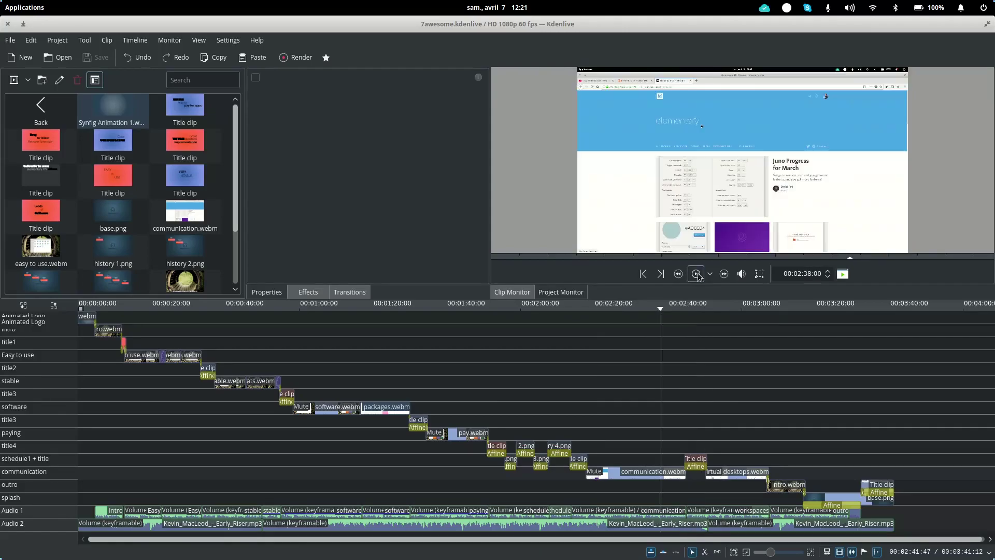
left_click(697, 274)
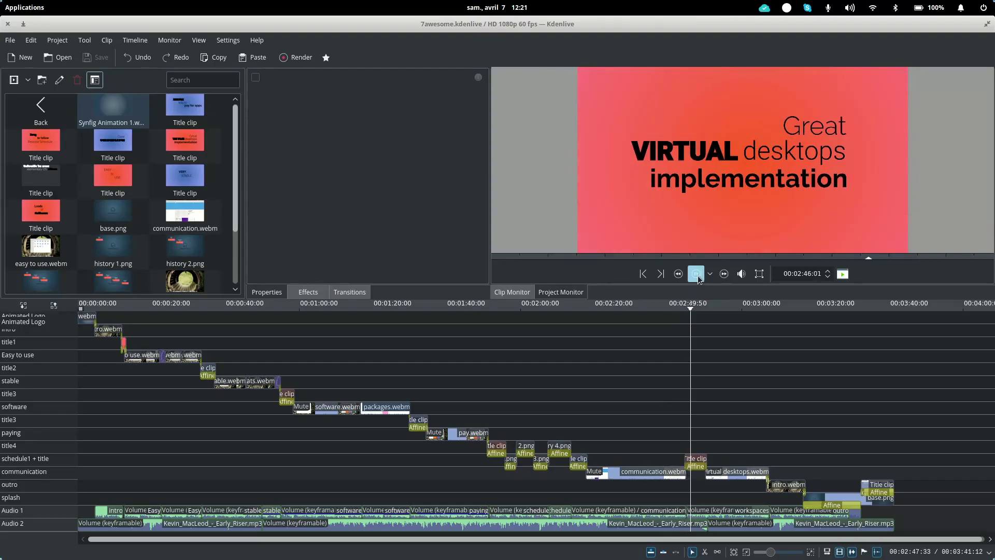
left_click(697, 275)
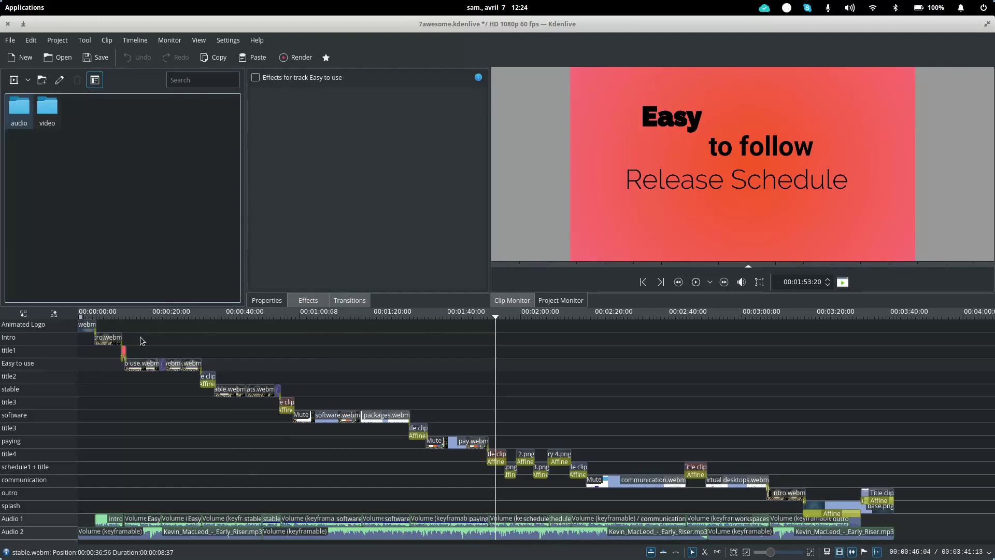
Inspect the Easy audio clip and software.webm, then open the Effects list of audio categories.
left_click(145, 520)
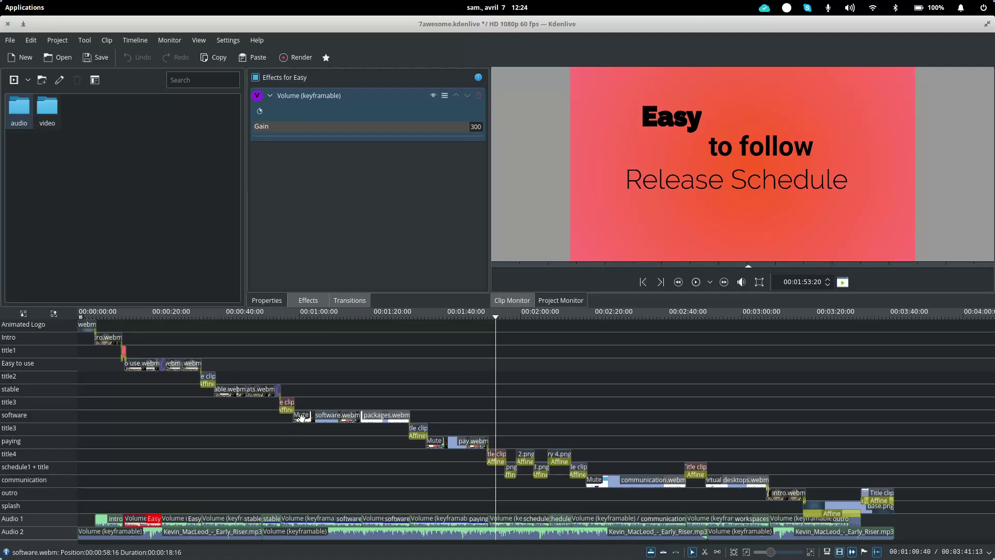
left_click(322, 416)
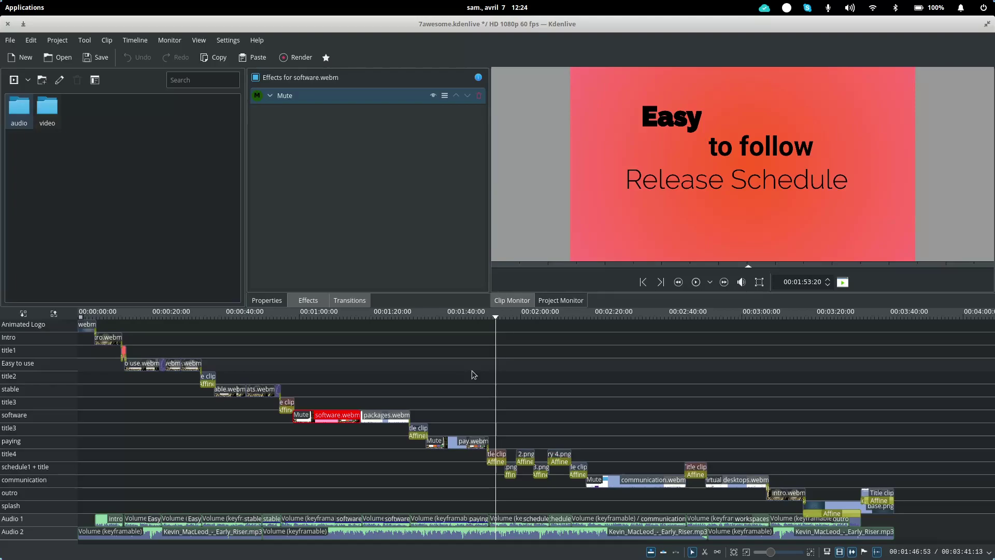
left_click(308, 300)
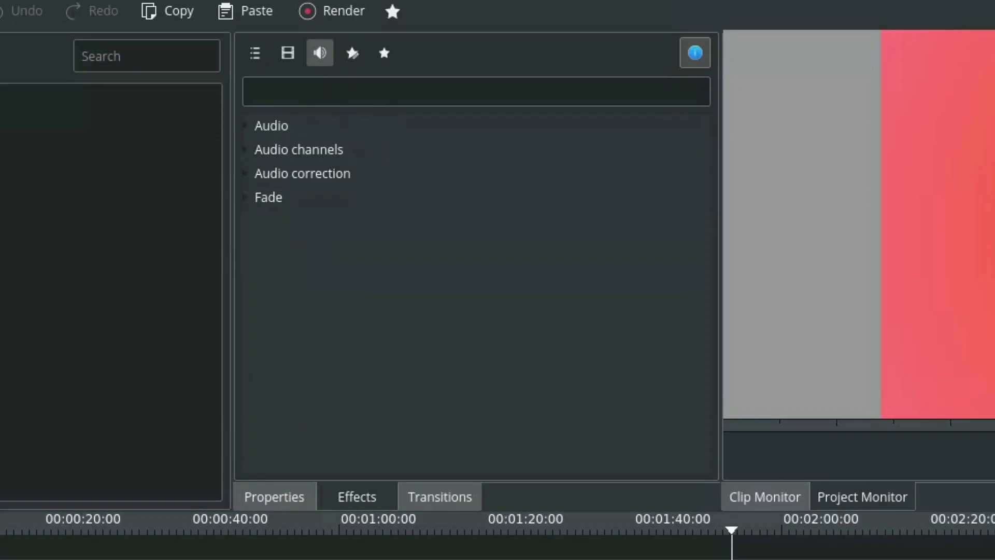
Select packages.webm, open the effects list and expand the Audio effects group.
left_click(386, 414)
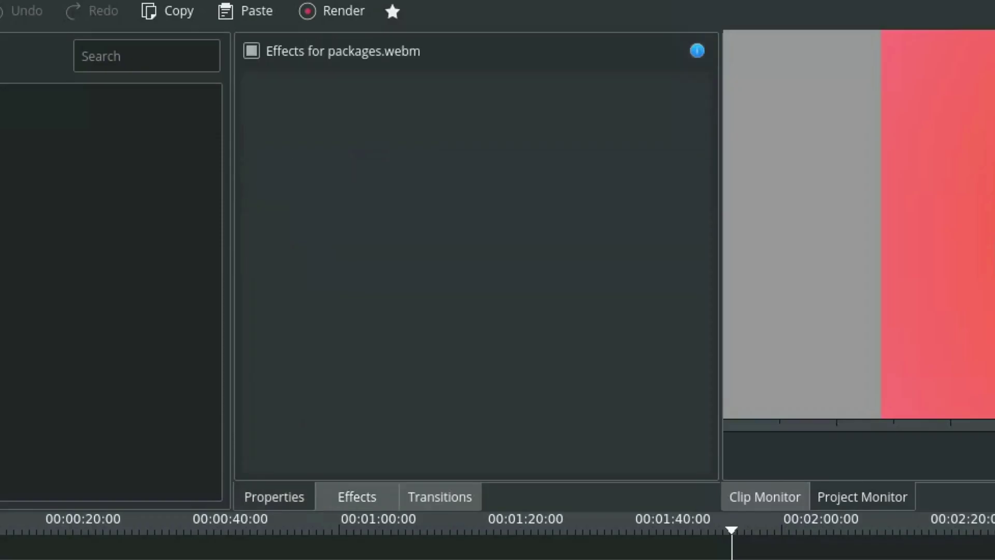
left_click(361, 501)
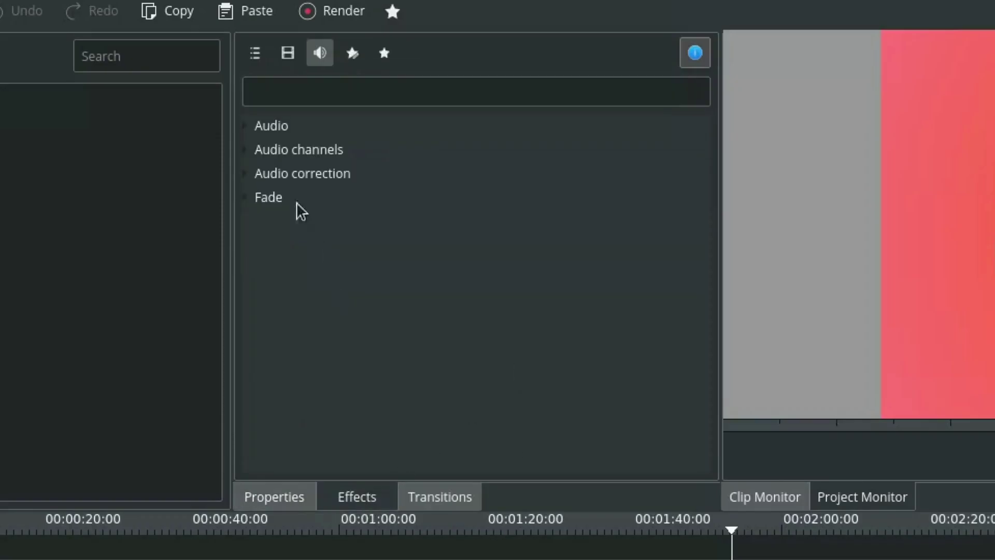
left_click(244, 121)
scroll(463, 224, "down", 2)
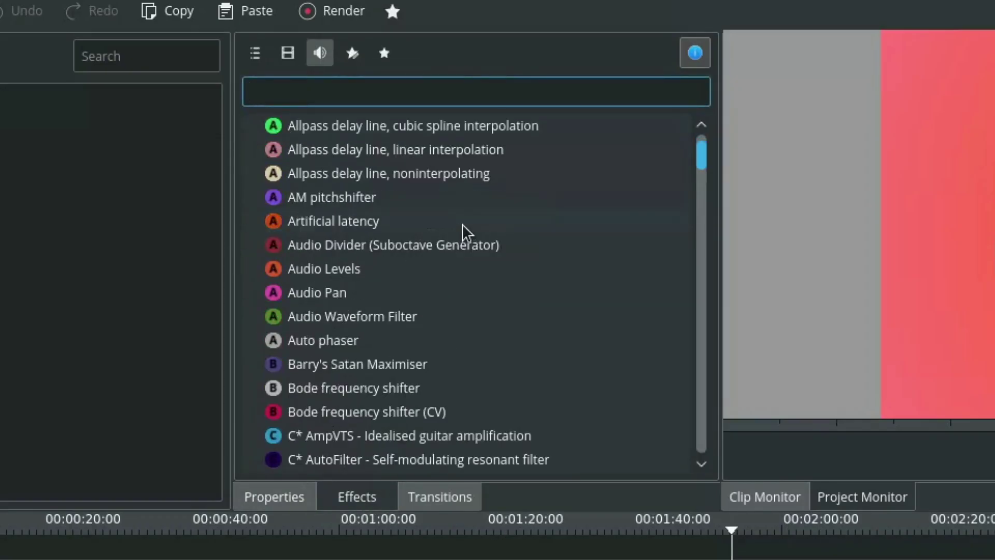
scroll(497, 213, "down", 20)
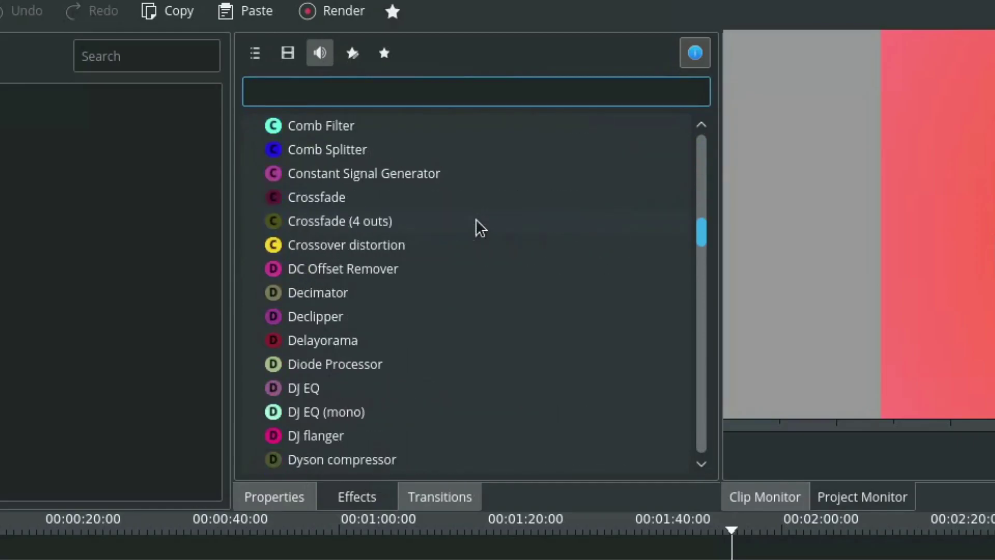
scroll(476, 219, "down", 20)
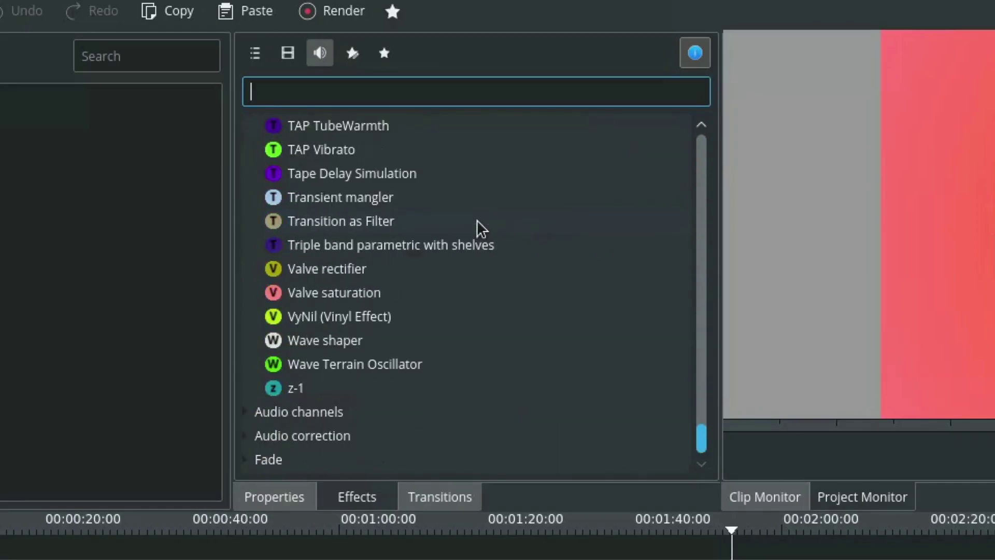
Expand Audio channels, Audio correction and Fade, then filter the list to video effects.
left_click(253, 413)
scroll(410, 305, "down", 2)
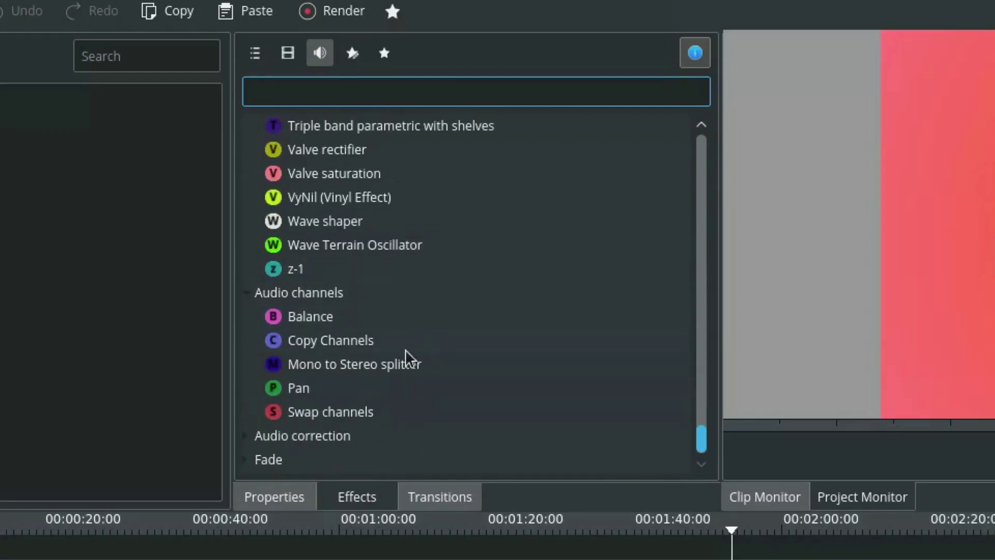
left_click(257, 433)
scroll(425, 358, "down", 2)
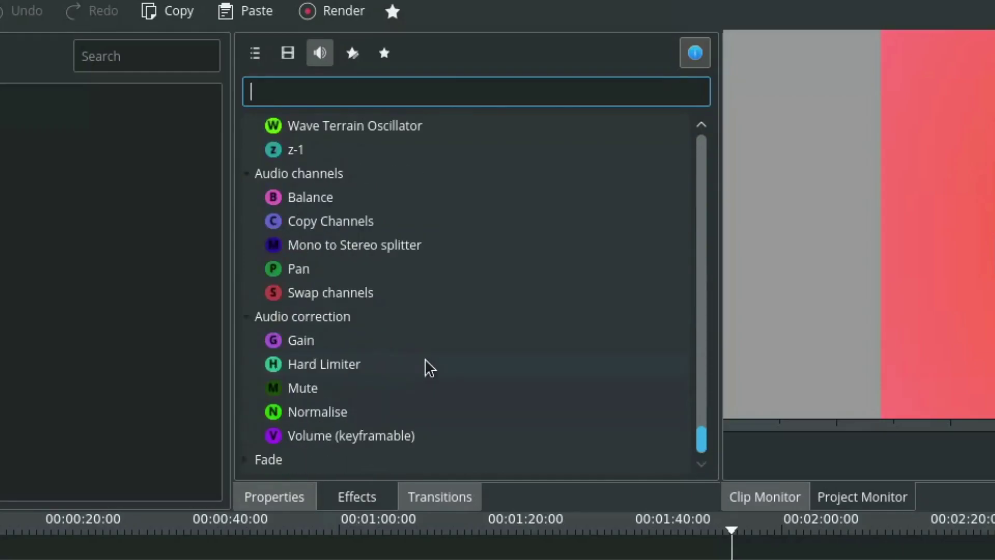
left_click(248, 460)
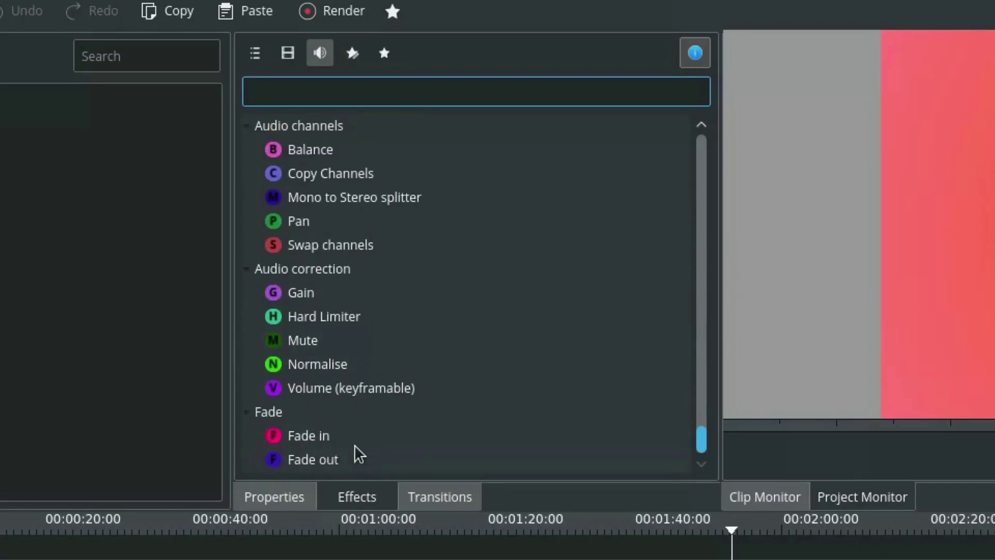
left_click(289, 56)
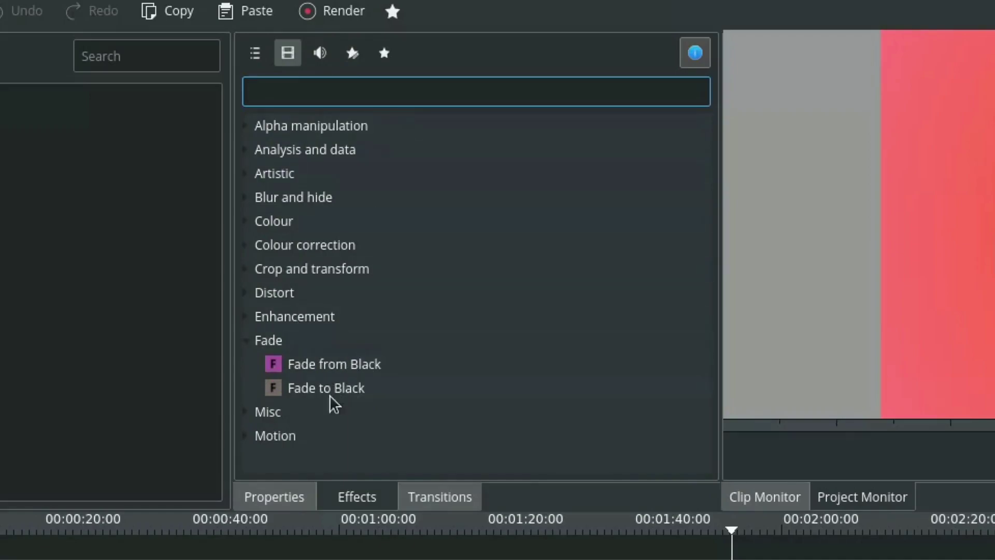
Expand the Misc and Enhancement video effect categories, revealing Denoiser and Sharpen.
left_click(252, 415)
scroll(381, 396, "down", 5)
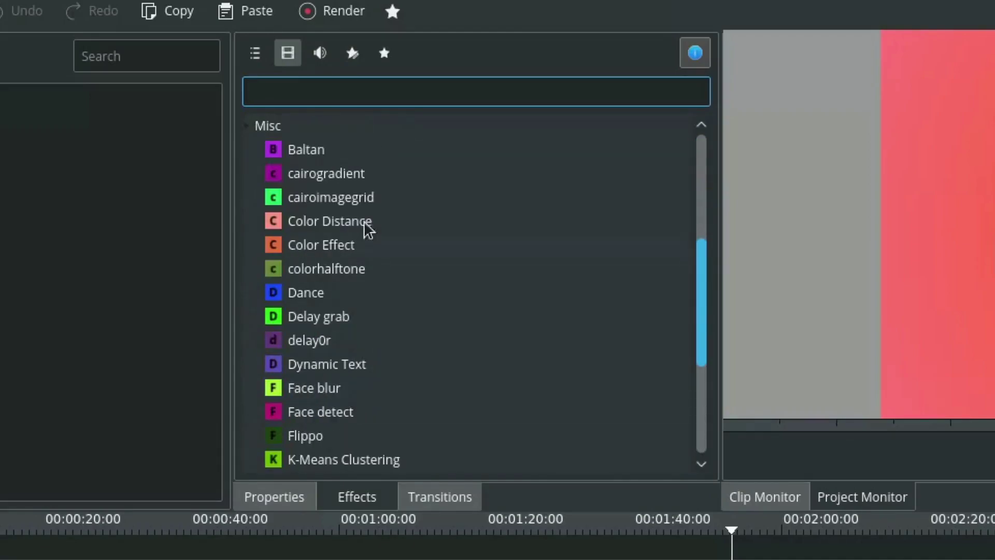
scroll(440, 212, "down", 3)
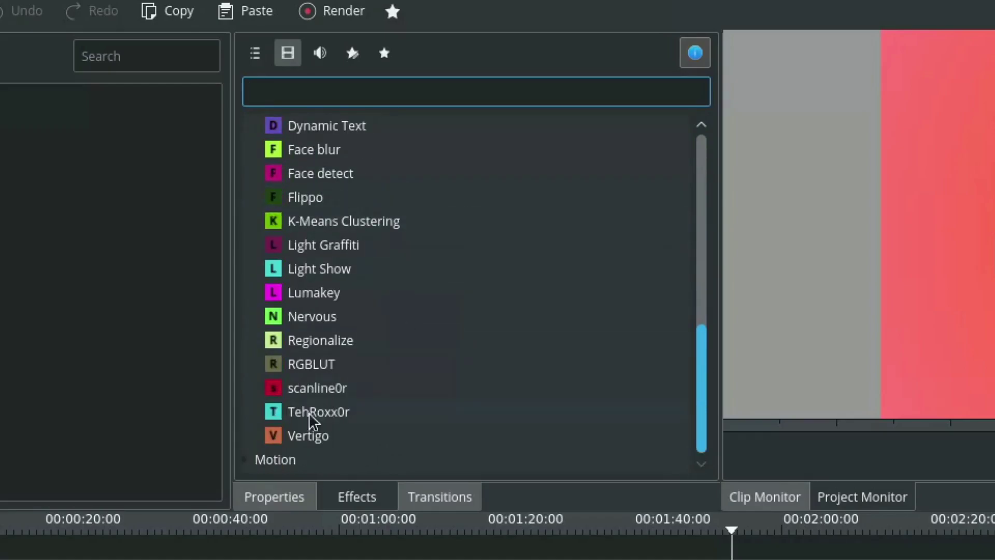
scroll(423, 341, "down", 1)
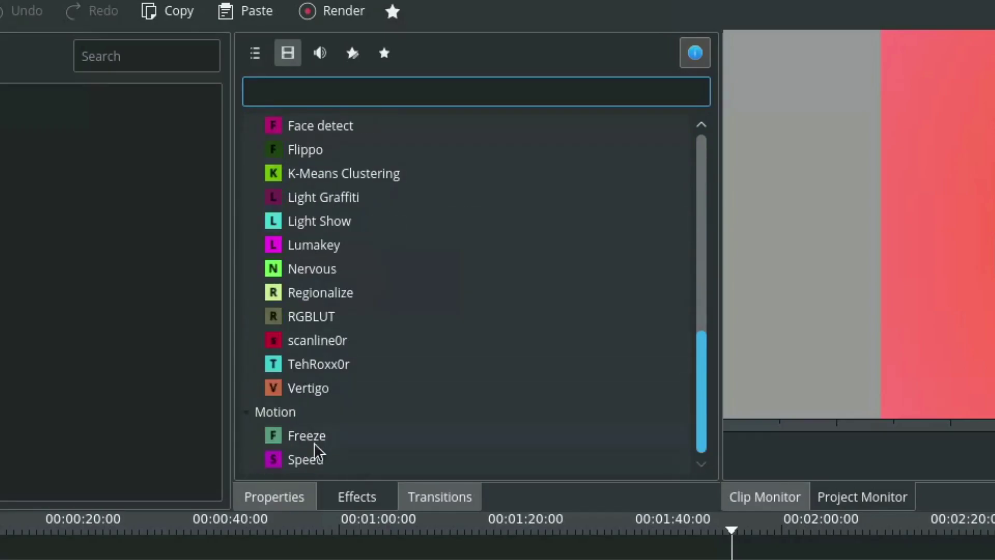
left_click_drag(700, 392, 740, 165)
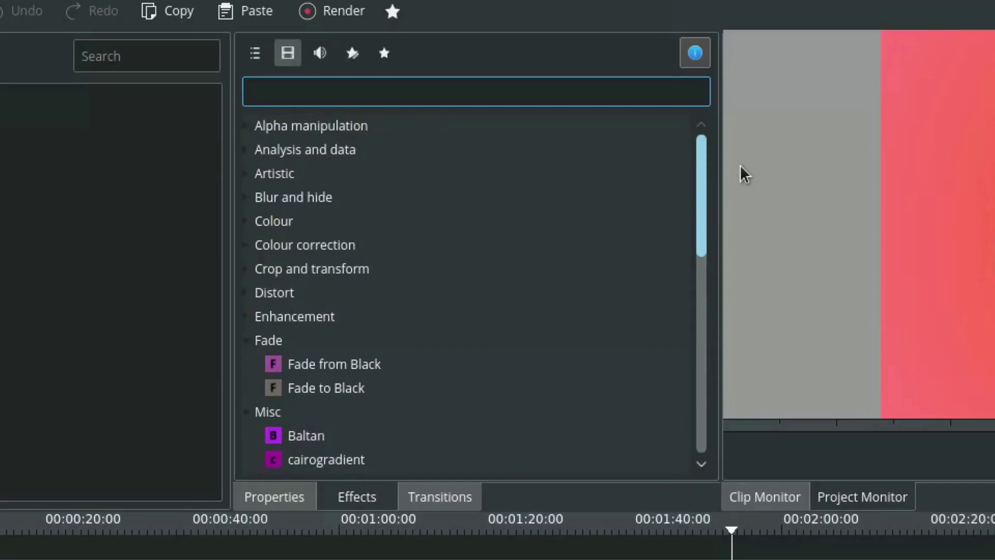
left_click(247, 317)
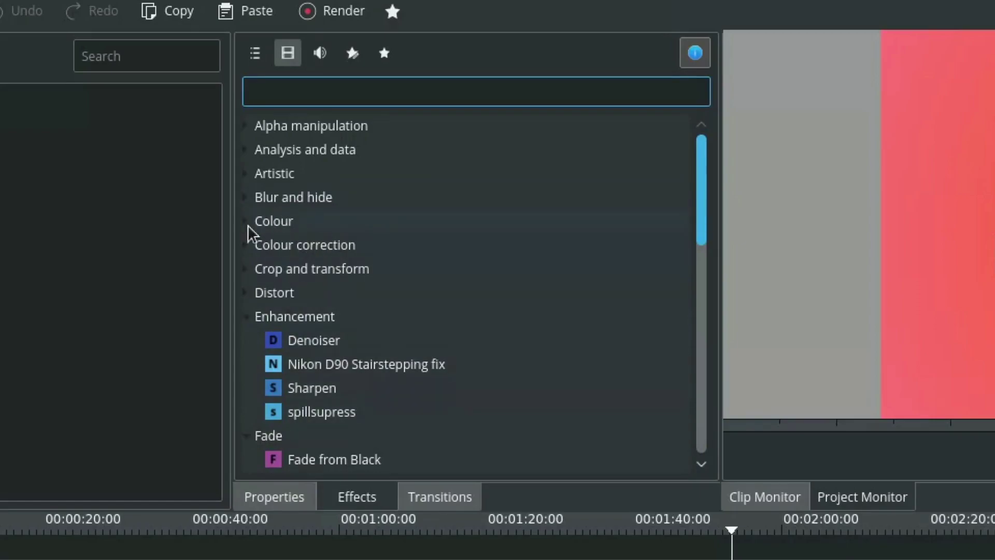
Expand the Blur and hide category, then collapse it again.
left_click(247, 199)
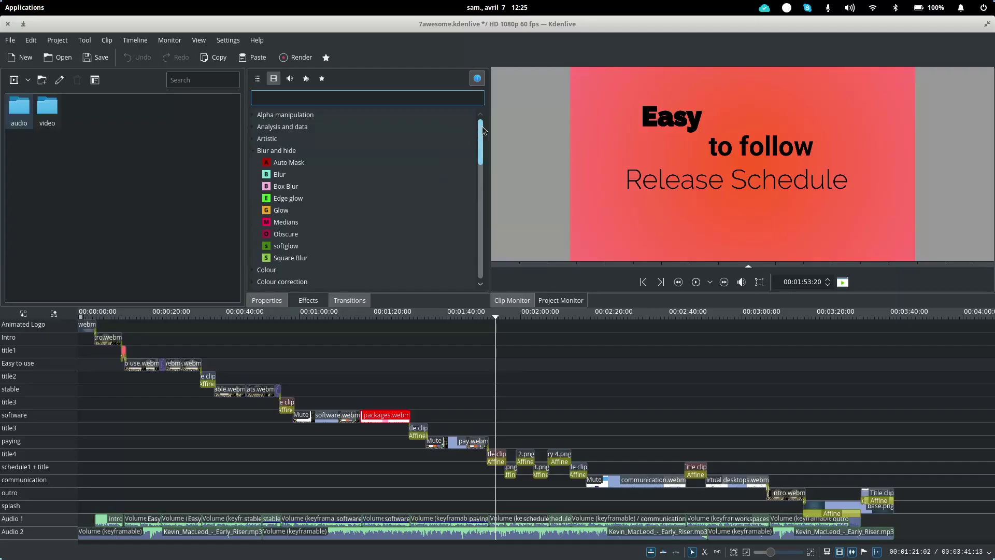
left_click_drag(706, 148, 707, 166)
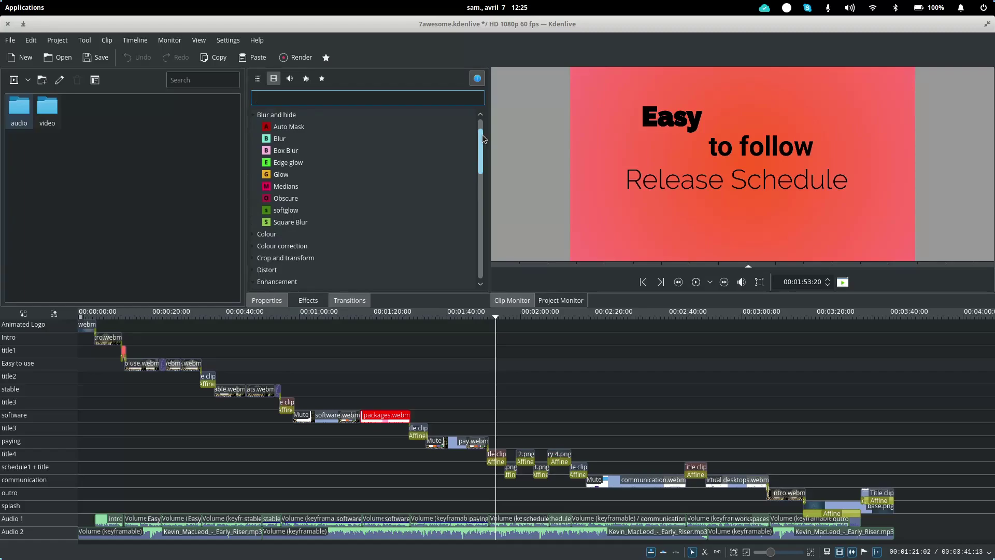
scroll(482, 135, "up", 1)
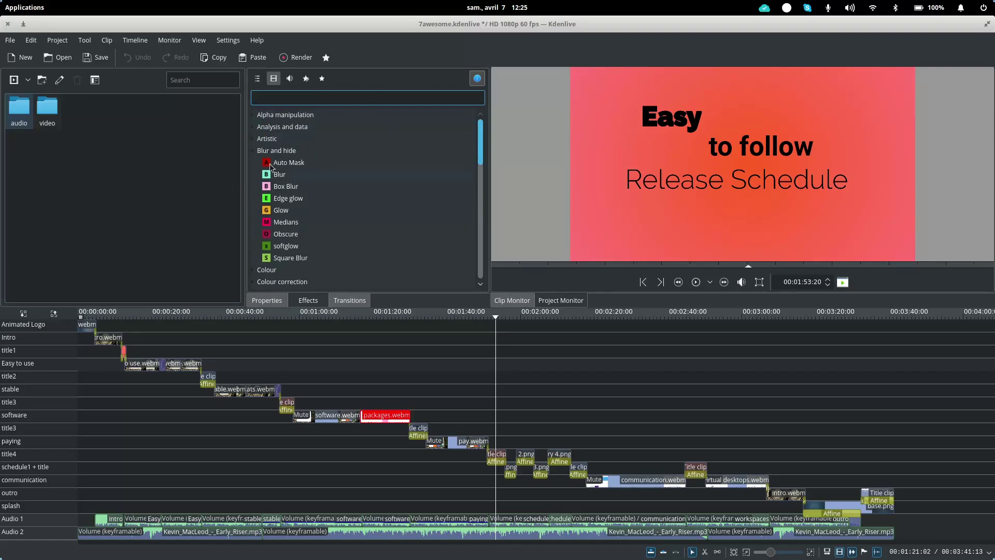
left_click(252, 151)
Show the Transitions list, scroll to its end, and zoom the timeline in around 1:50.
left_click(349, 300)
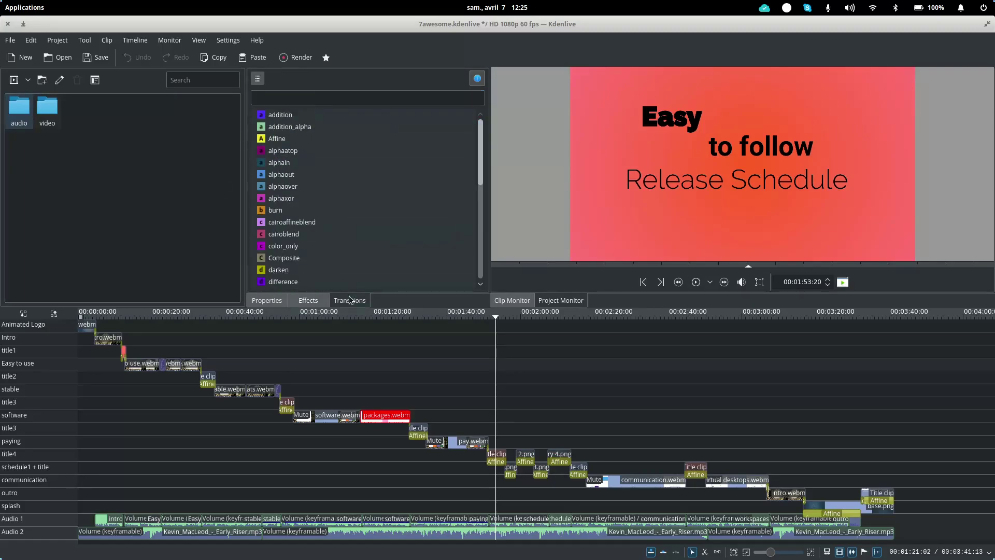
left_click_drag(477, 133, 477, 243)
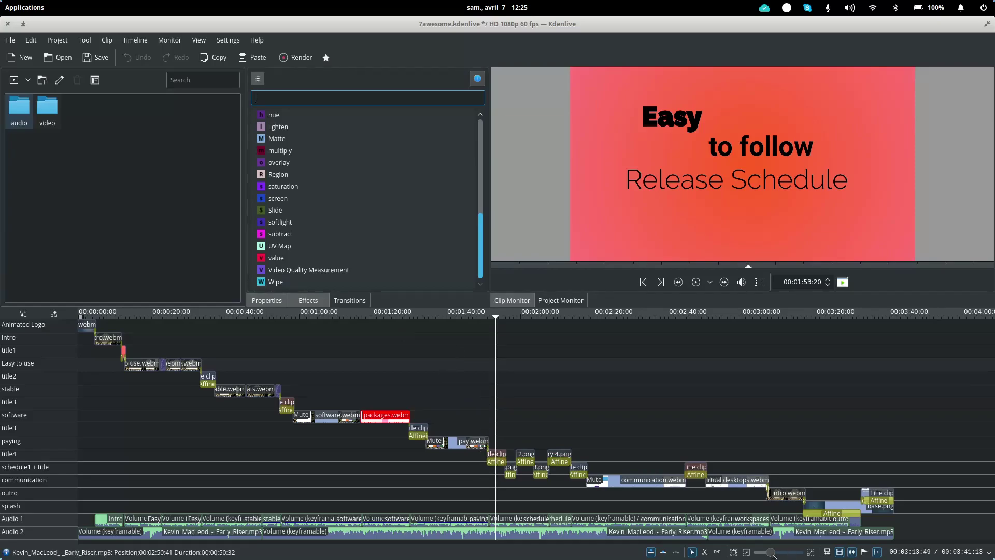
left_click_drag(771, 554, 783, 553)
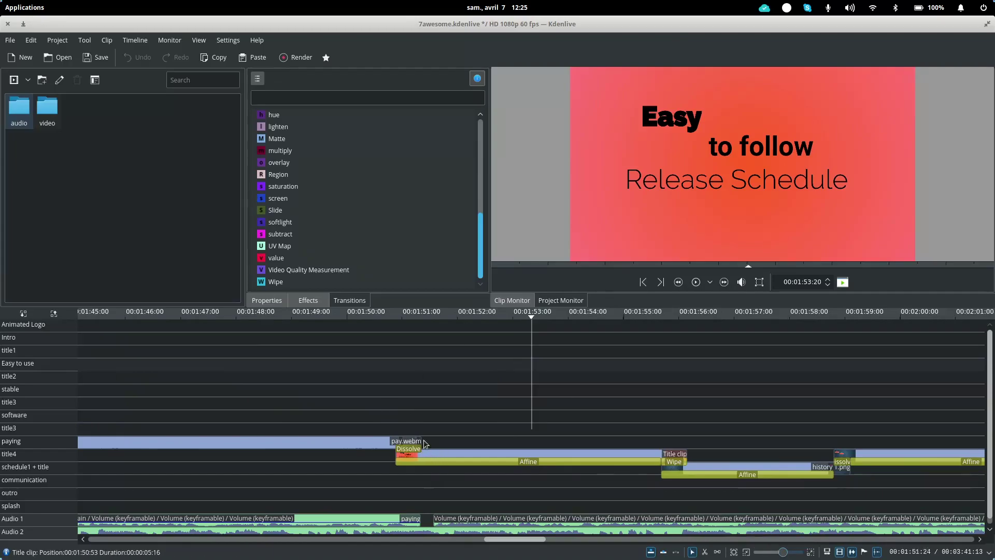
Play the section from about 1:50 to 1:55, then select the Title clip's Wipe transition and lengthen it leftward.
left_click(379, 321)
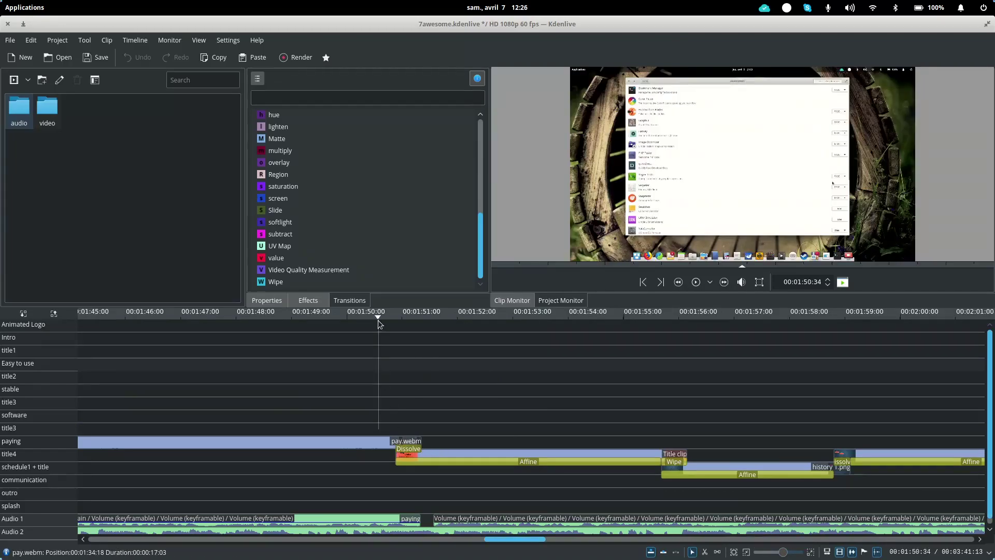
left_click(695, 282)
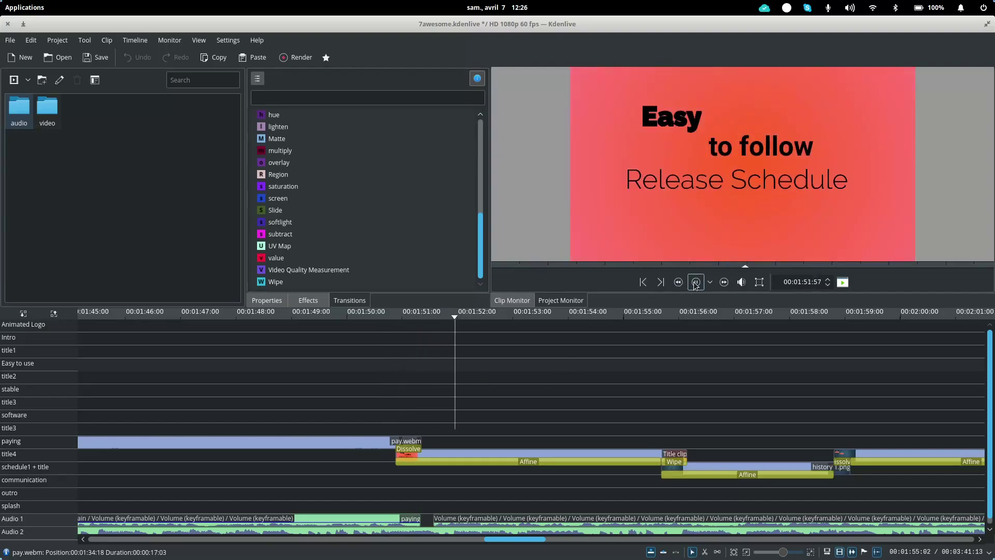
left_click(695, 281)
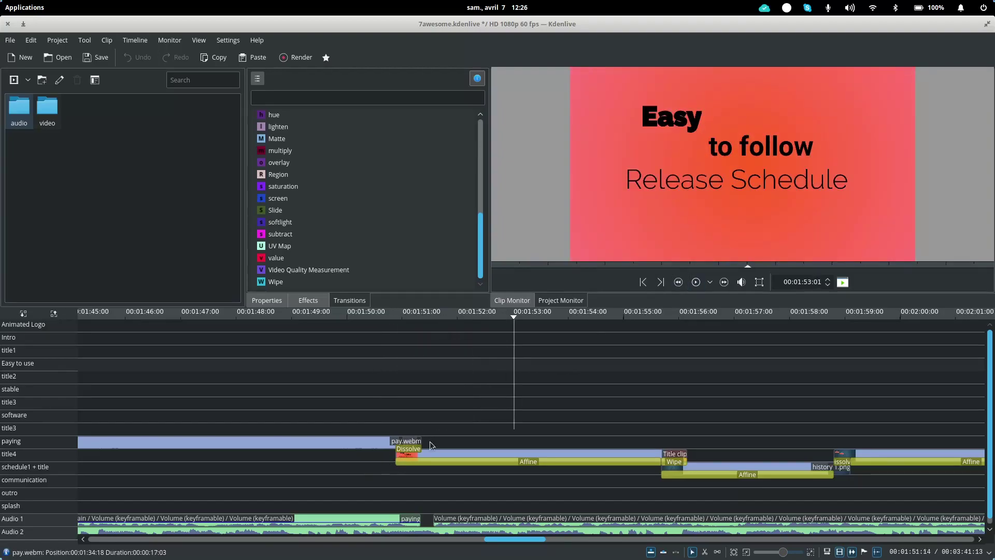
left_click_drag(651, 317, 642, 314)
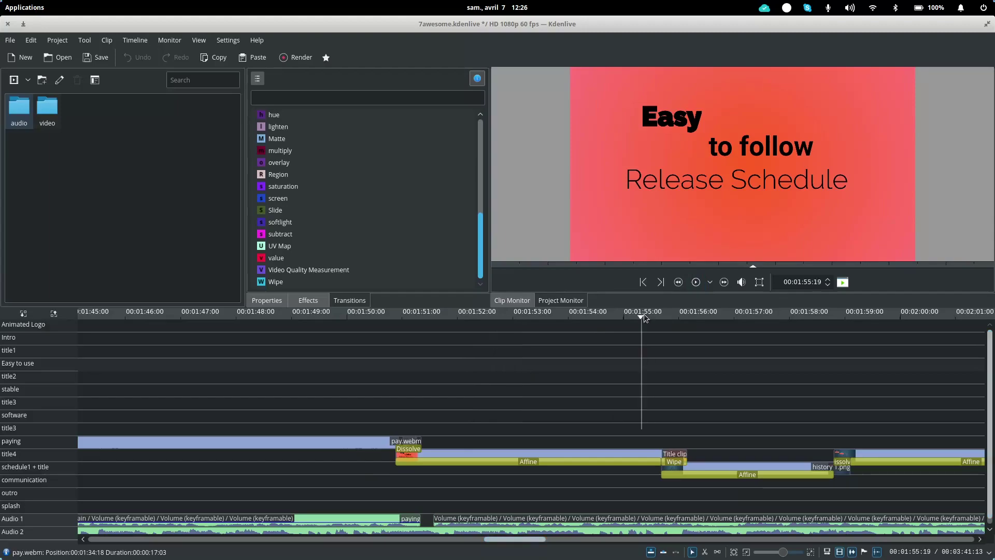
left_click(696, 282)
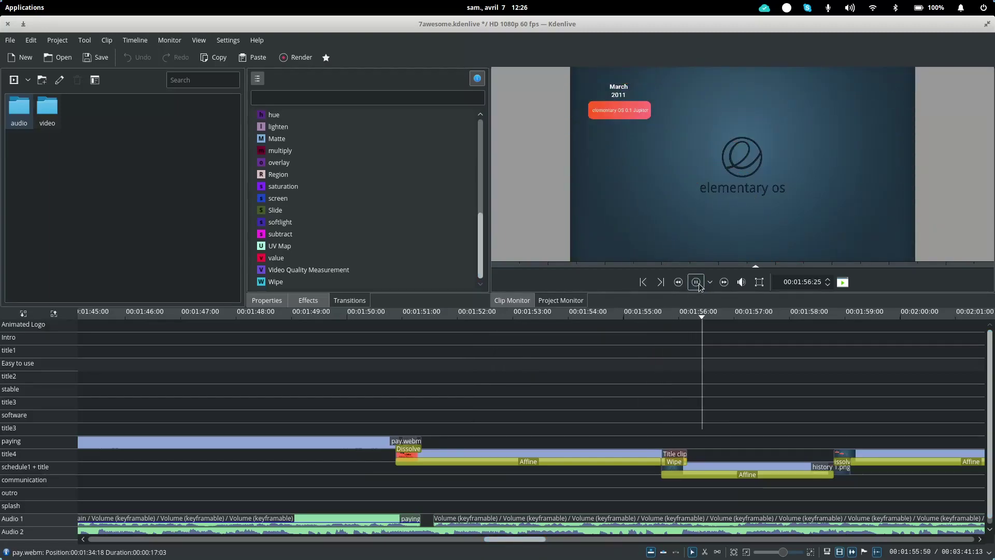
left_click(696, 282)
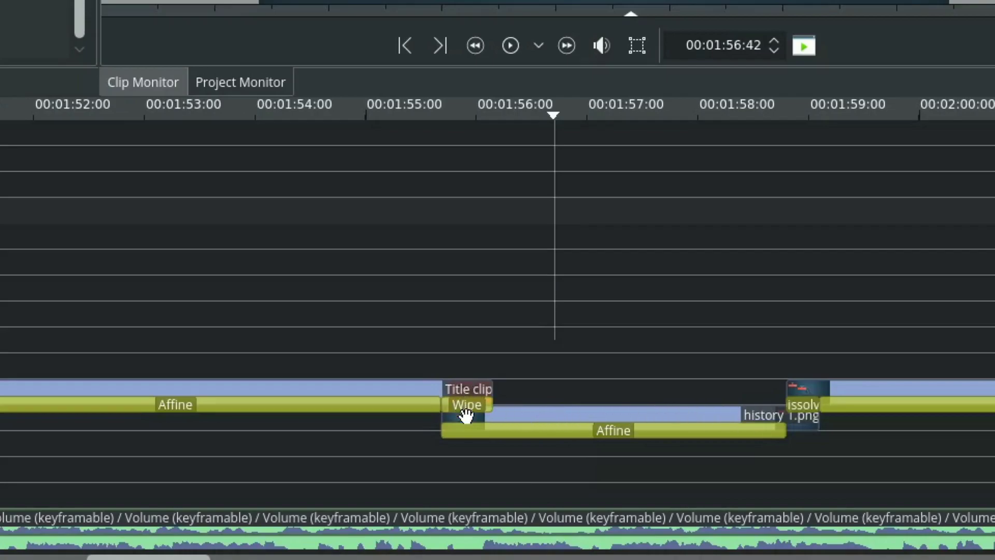
left_click(466, 406)
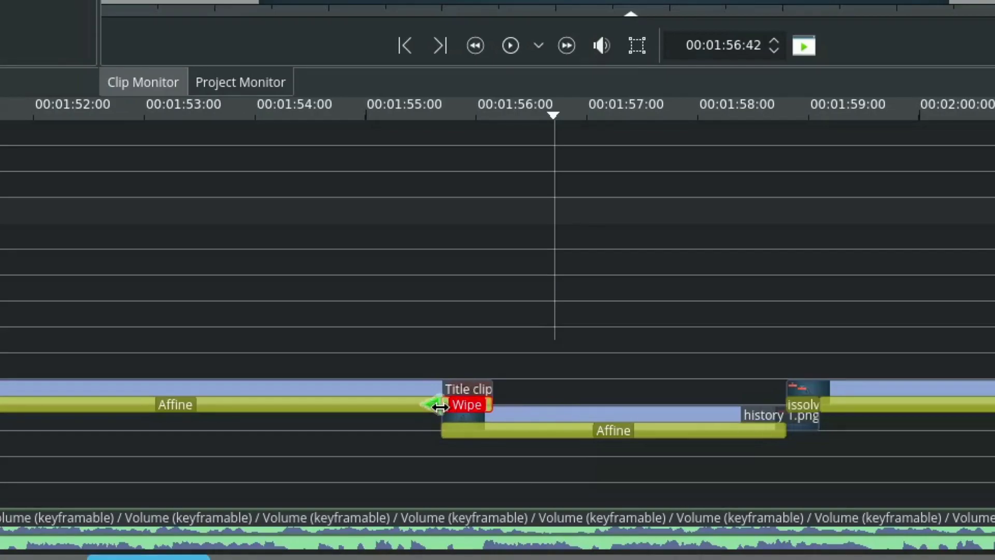
mouse_move(437, 406)
left_mouse_down()
mouse_move(404, 407)
mouse_move(440, 402)
left_mouse_up()
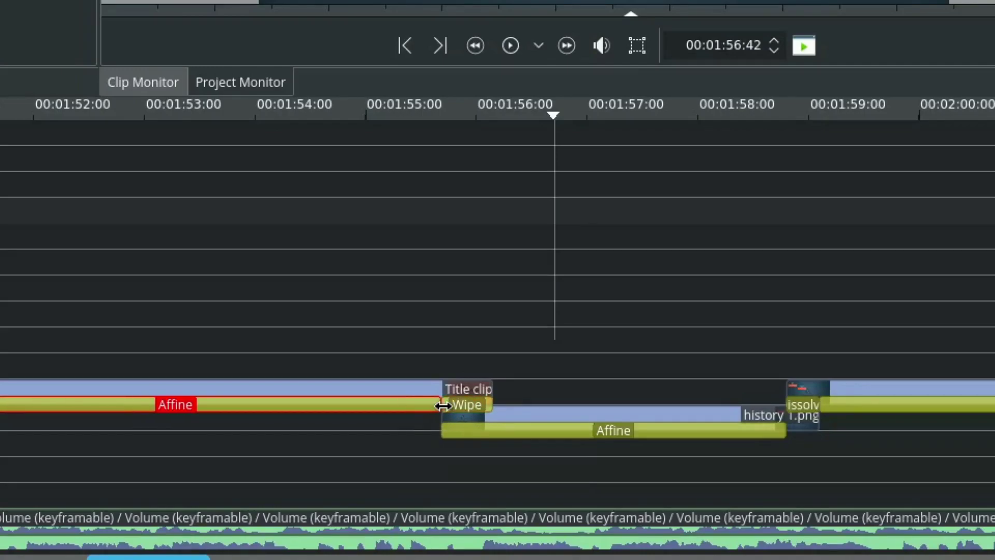
Keep the Wipe type and luma15.pgm pattern, and enable Reverse Transition.
left_click(456, 405)
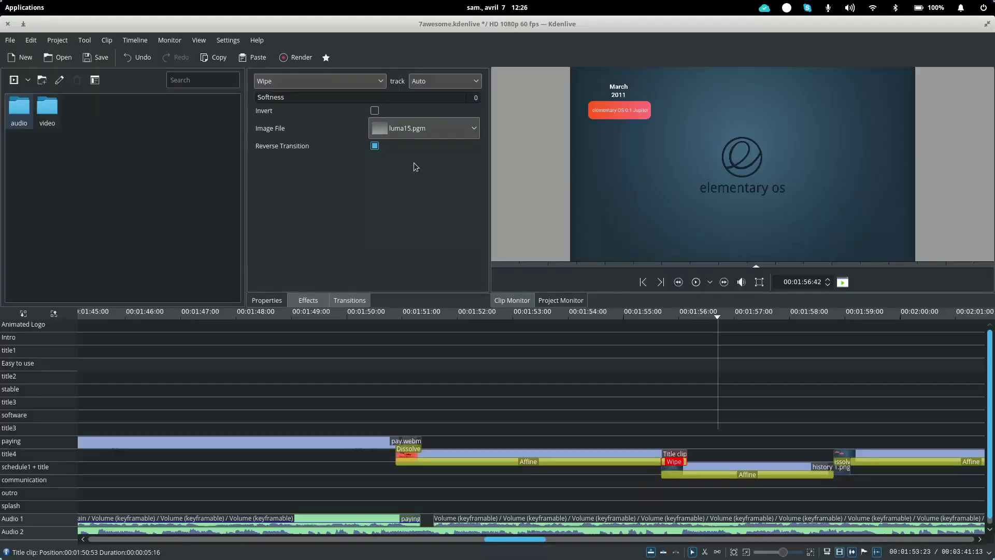
left_click(378, 82)
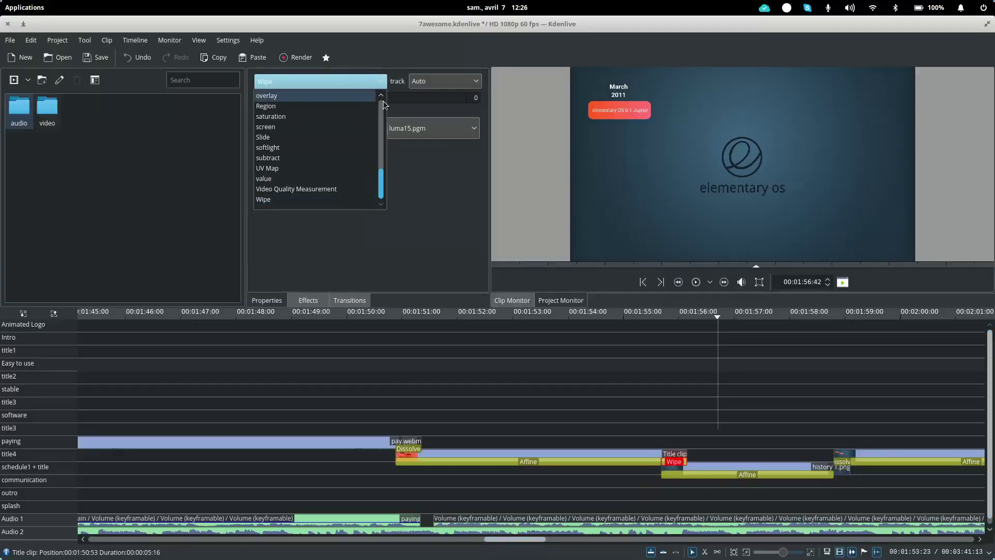
left_click(443, 226)
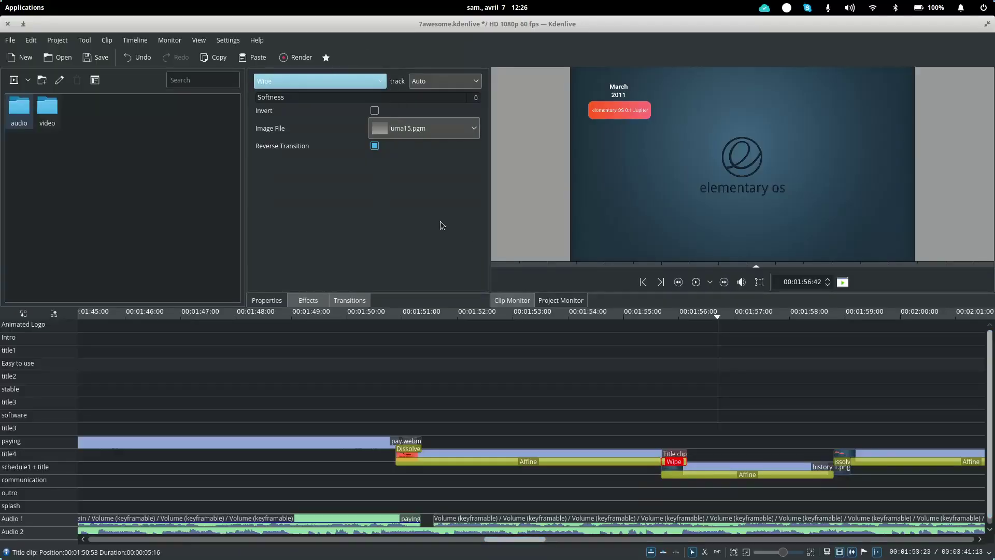
left_click(448, 129)
scroll(476, 236, "up", 5)
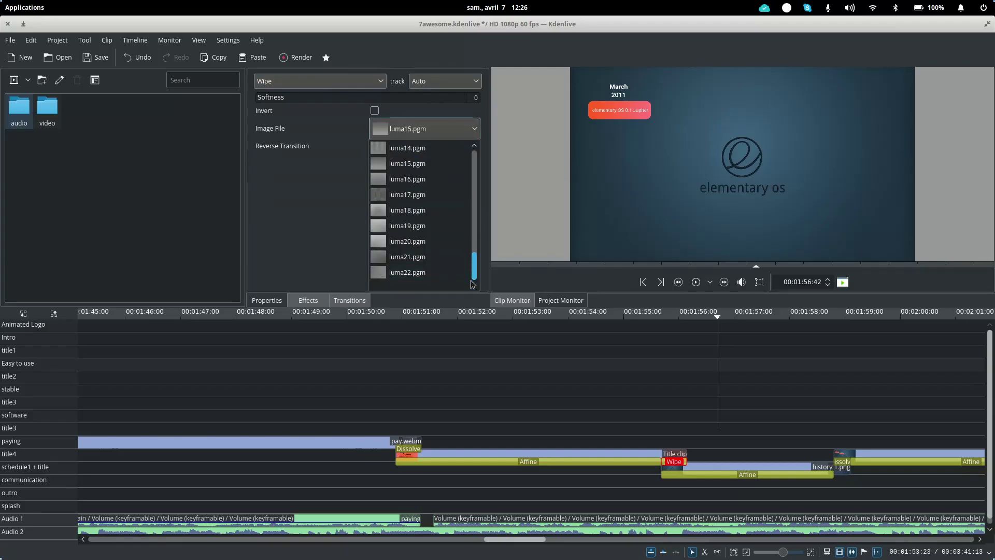
left_click(318, 215)
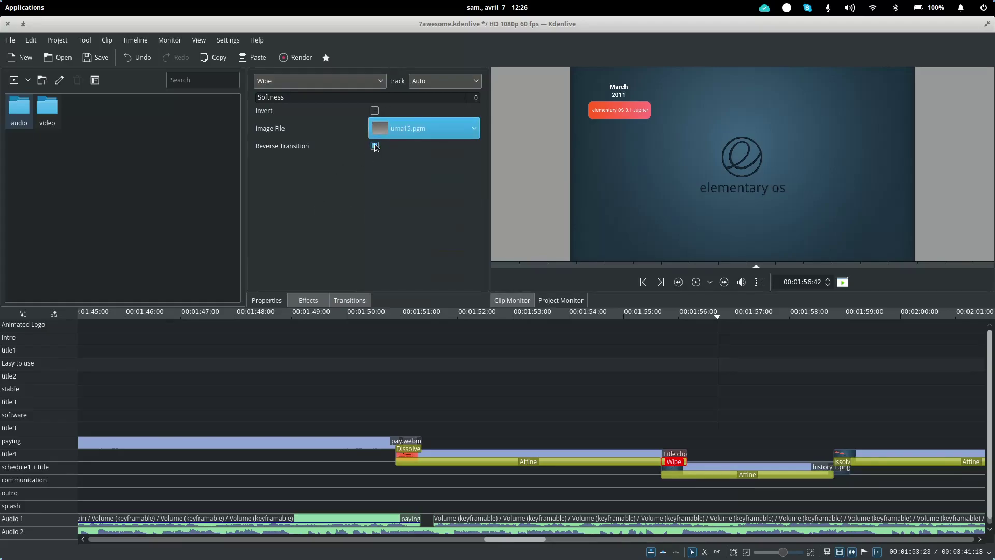
left_click(374, 145)
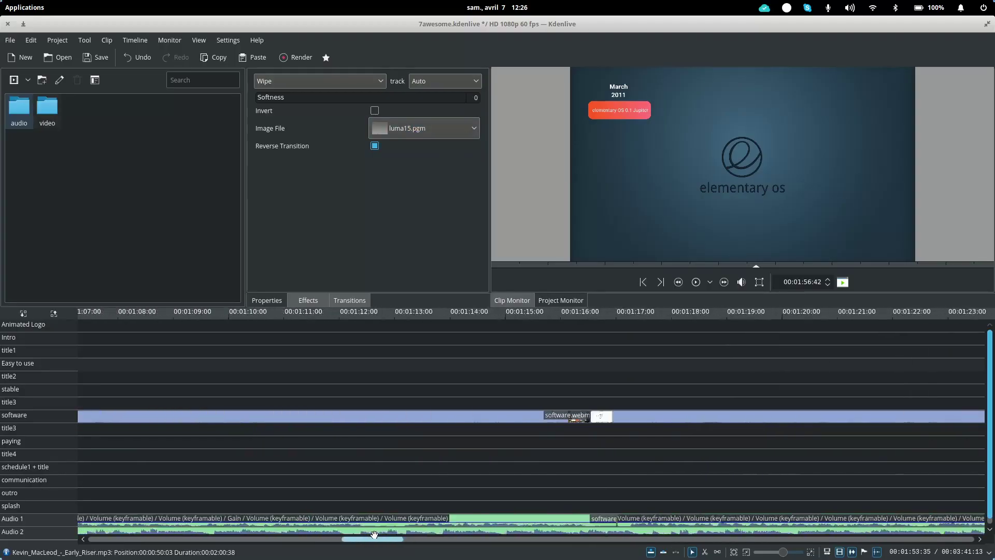
Open the video folder in the bin and preview the red implementation title clip.
left_click_drag(374, 535, 102, 539)
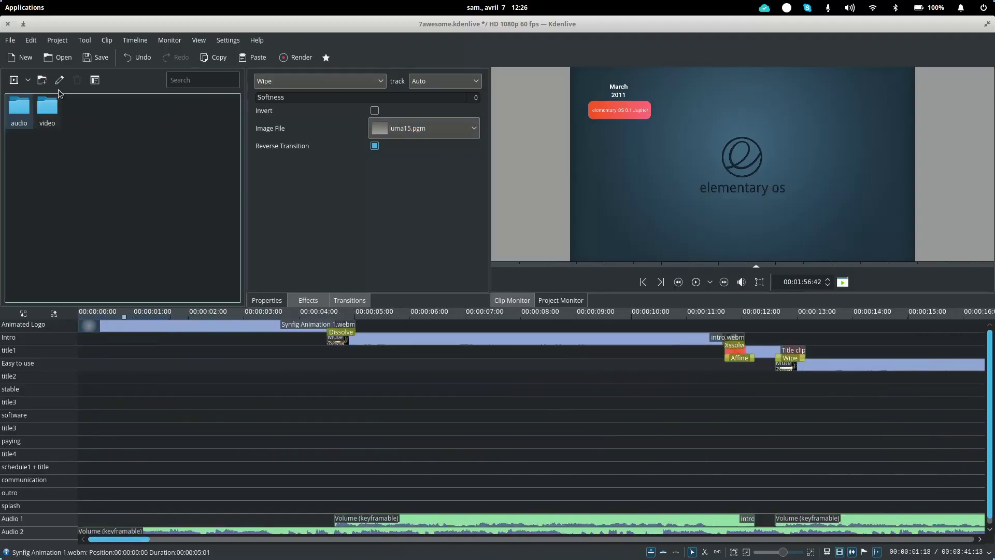
left_click(56, 40)
left_click(56, 41)
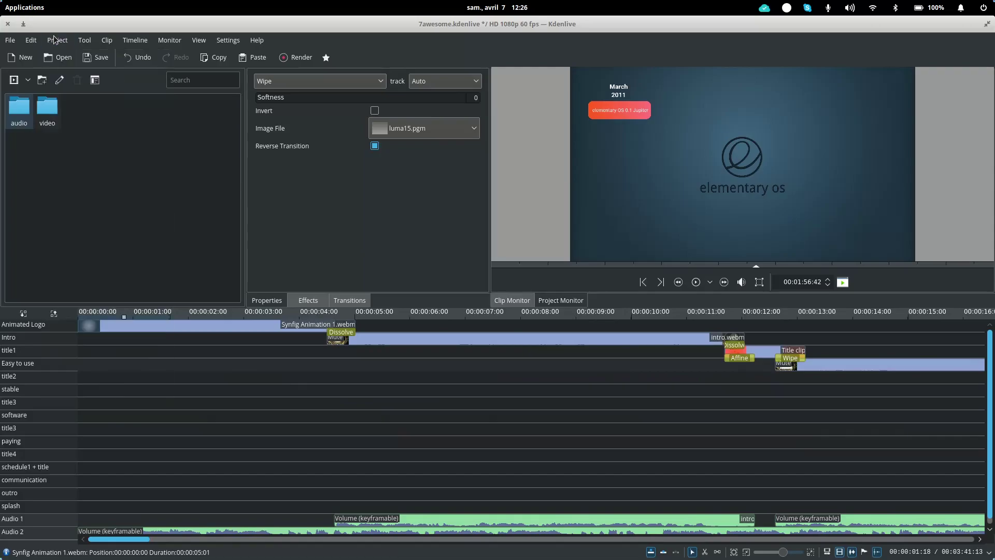
double_click(44, 119)
left_click(168, 147)
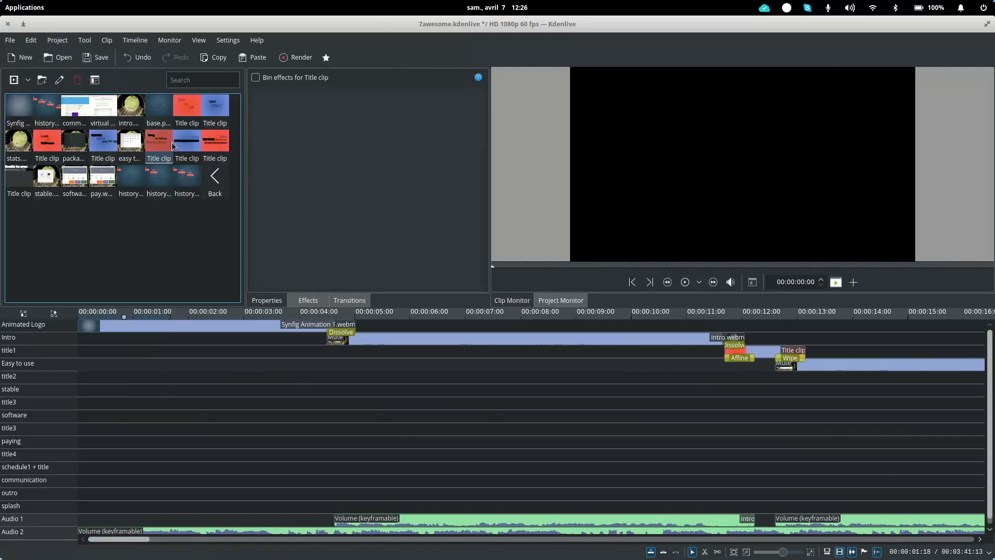
key("Right")
left_click(225, 144)
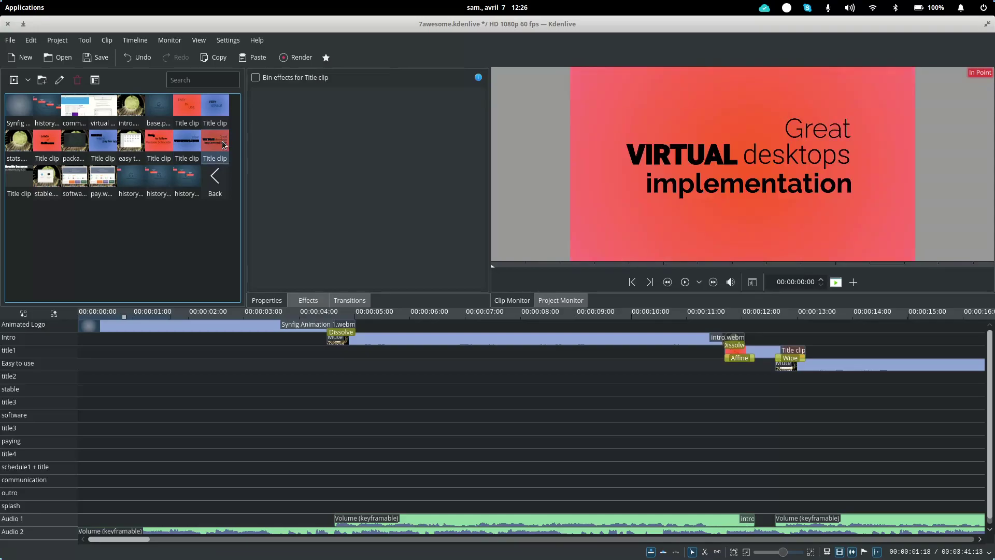
Start a new title clip via Project > Add Title Clip, view its Animation tab, then cancel.
left_click(57, 40)
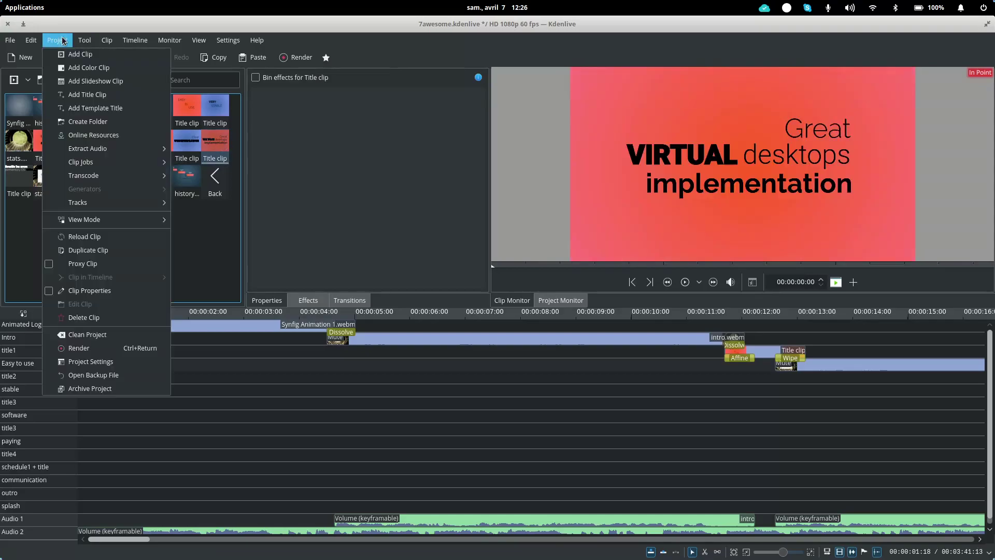
left_click(78, 99)
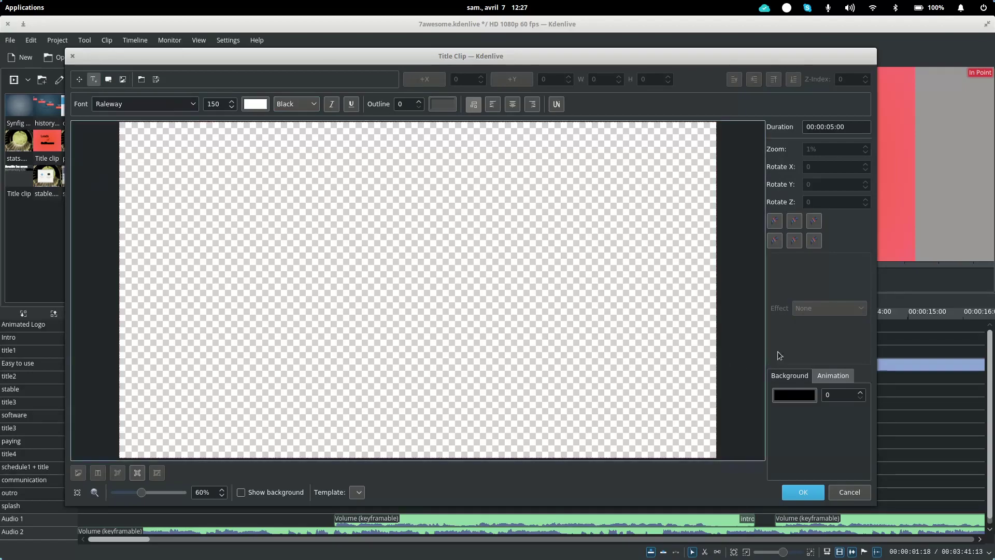
left_click(830, 375)
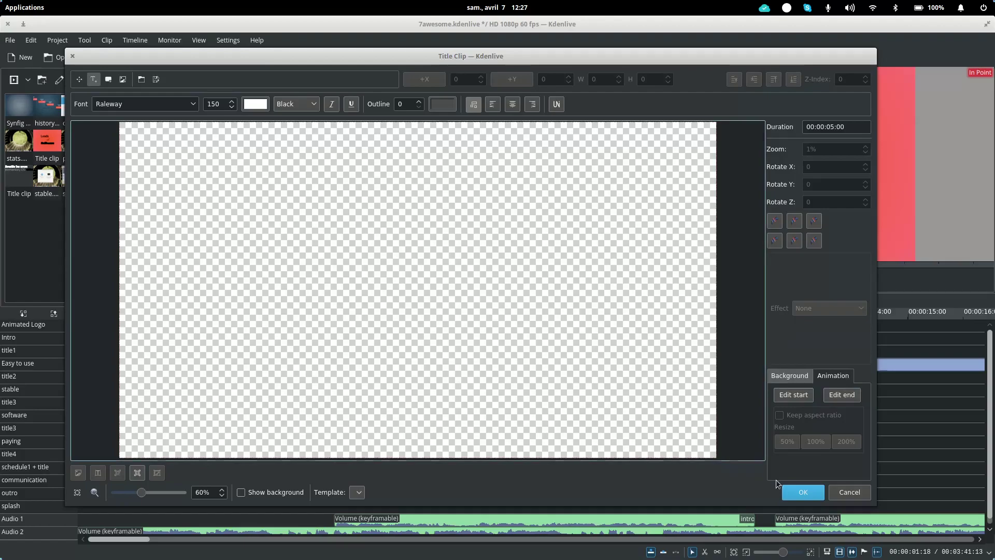
left_click(851, 494)
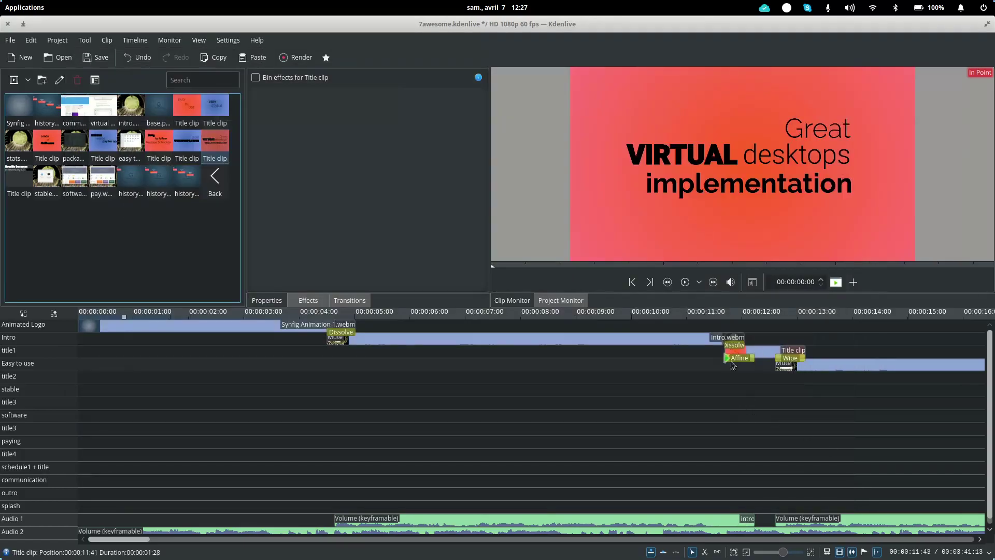
Look through the Project, Clip and Clip > Markers menus without choosing anything, then display the Timeline menu.
left_click(57, 40)
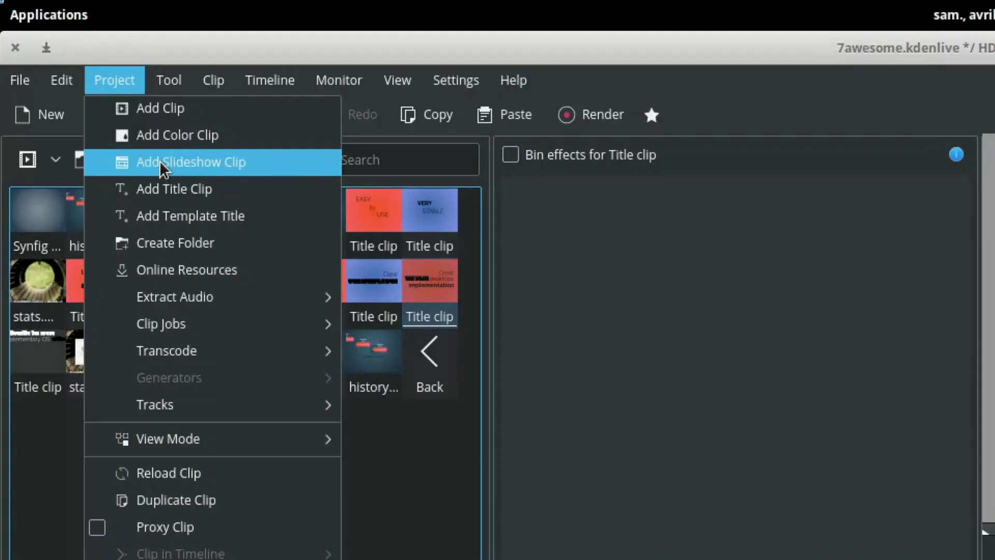
mouse_move(209, 86)
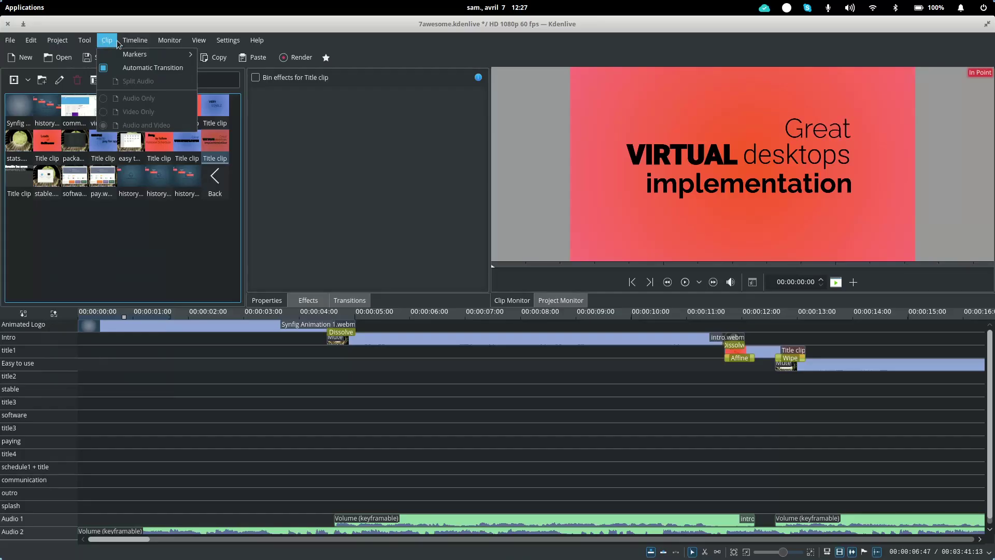
mouse_move(133, 55)
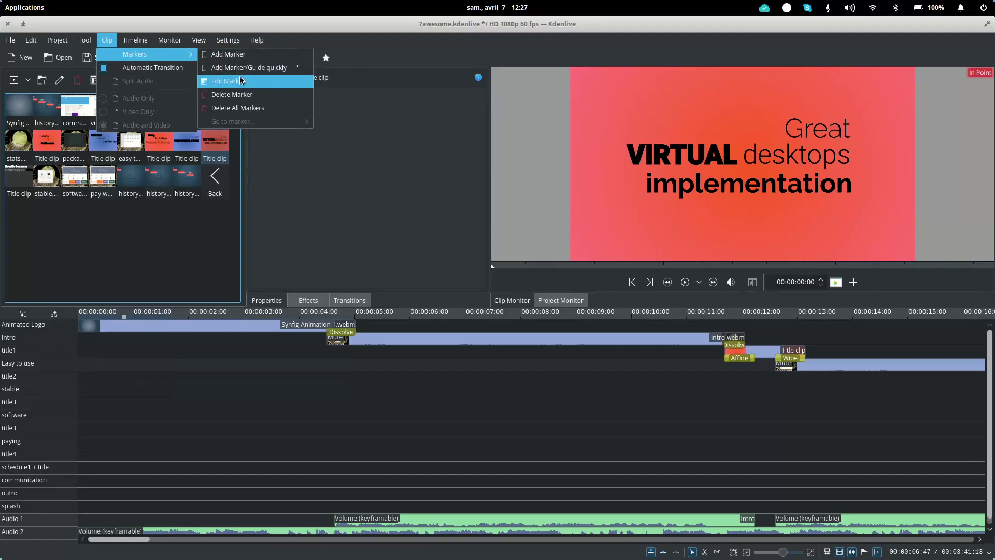
left_click(355, 267)
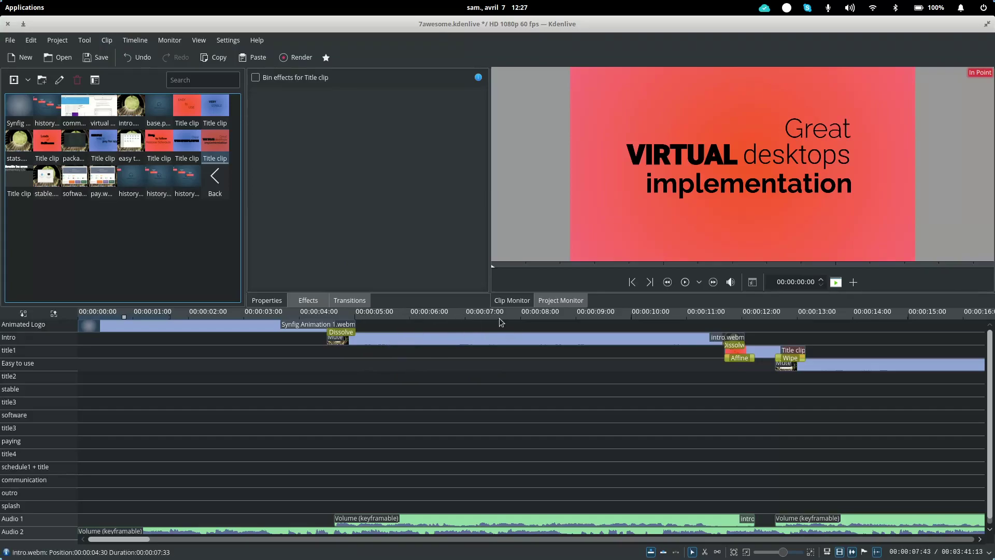
left_click(136, 41)
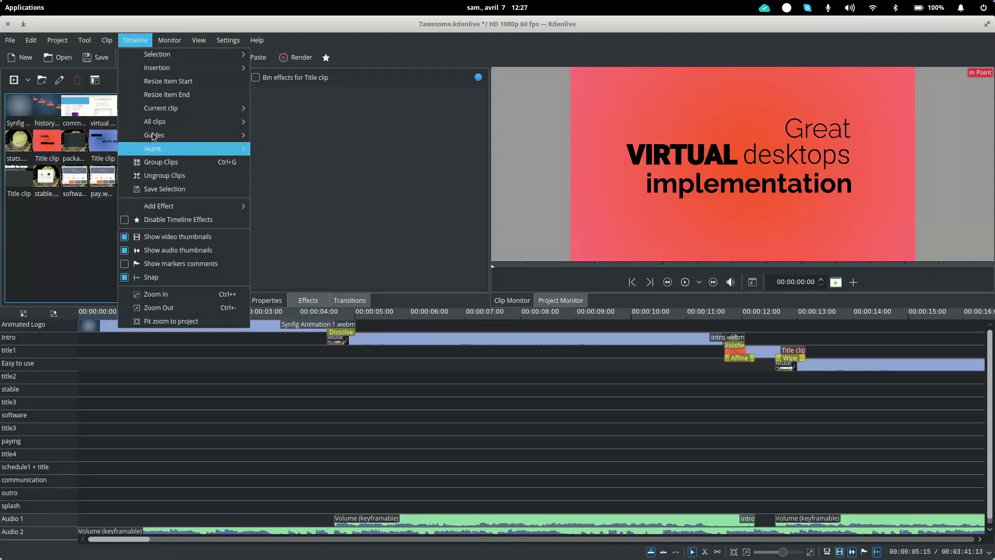
Dismiss the Load Layout menu and widen the Effects panel and Project Bin.
mouse_move(175, 44)
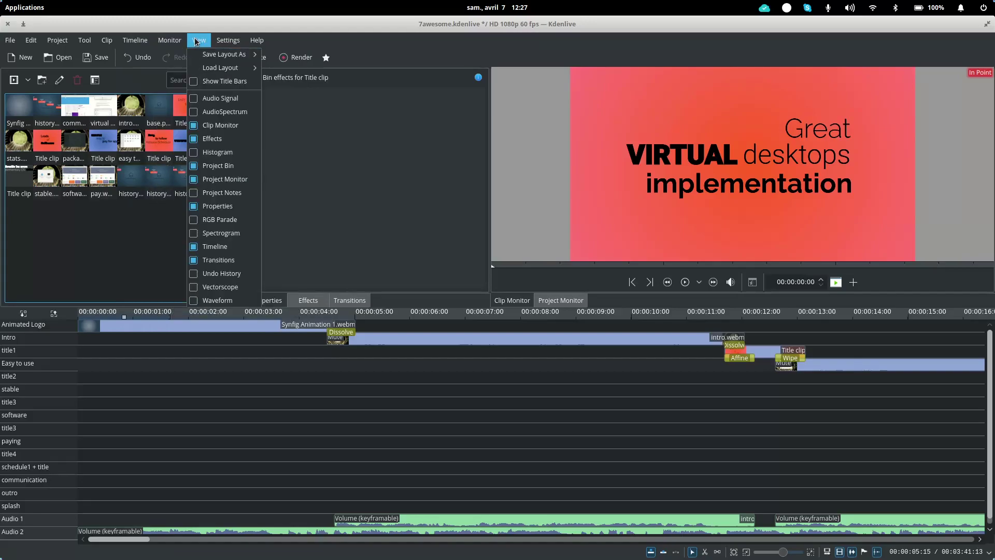
mouse_move(223, 68)
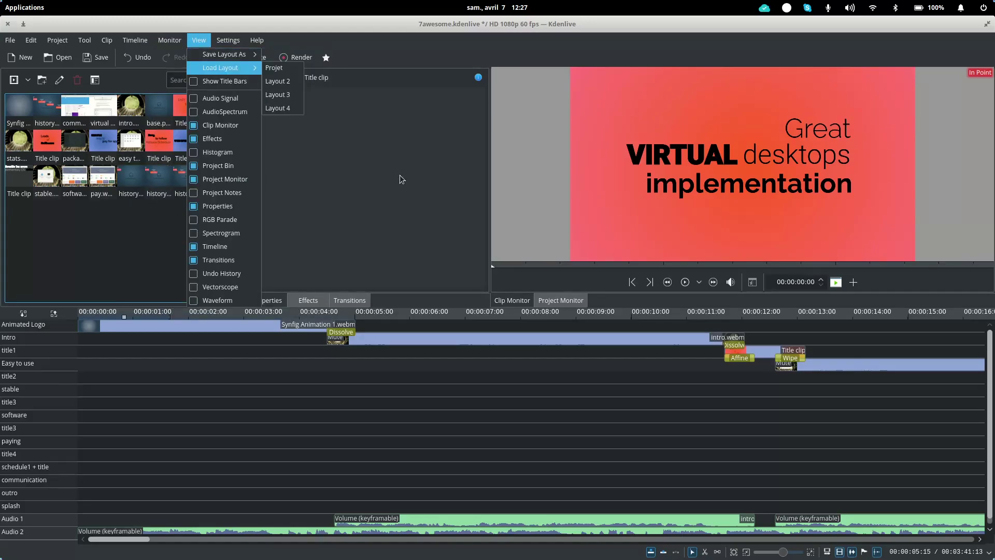
left_click(400, 176)
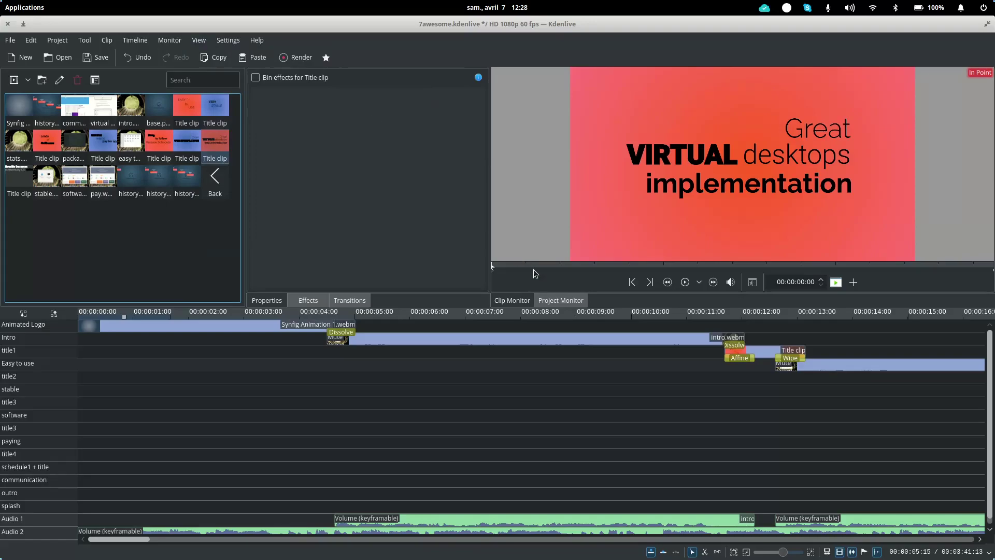
left_click_drag(490, 210, 647, 208)
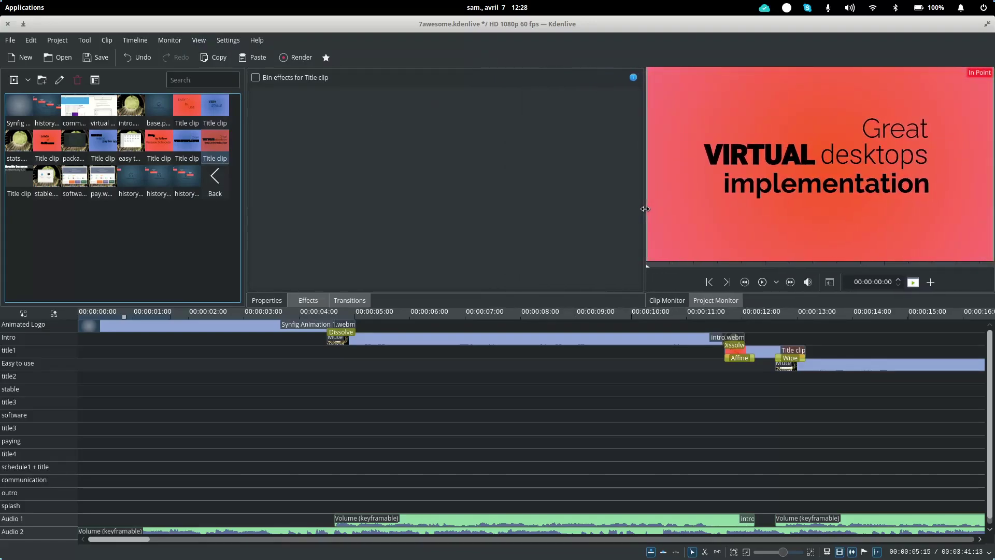
left_click_drag(245, 209, 410, 206)
Save the current layout as 'Big browser' and confirm it appears under Load Layout.
left_click(203, 42)
mouse_move(205, 60)
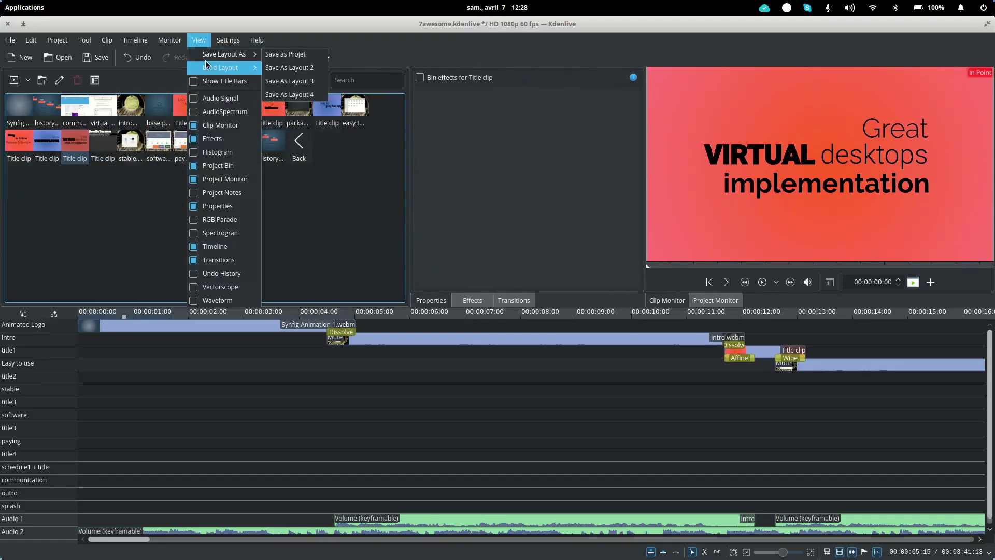
left_click(301, 65)
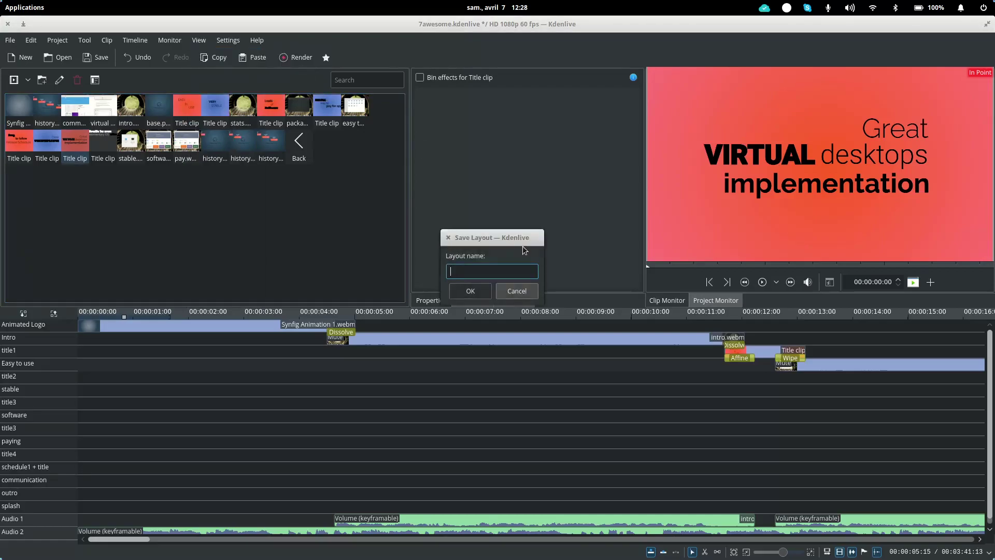
type("Big browser")
left_click(473, 290)
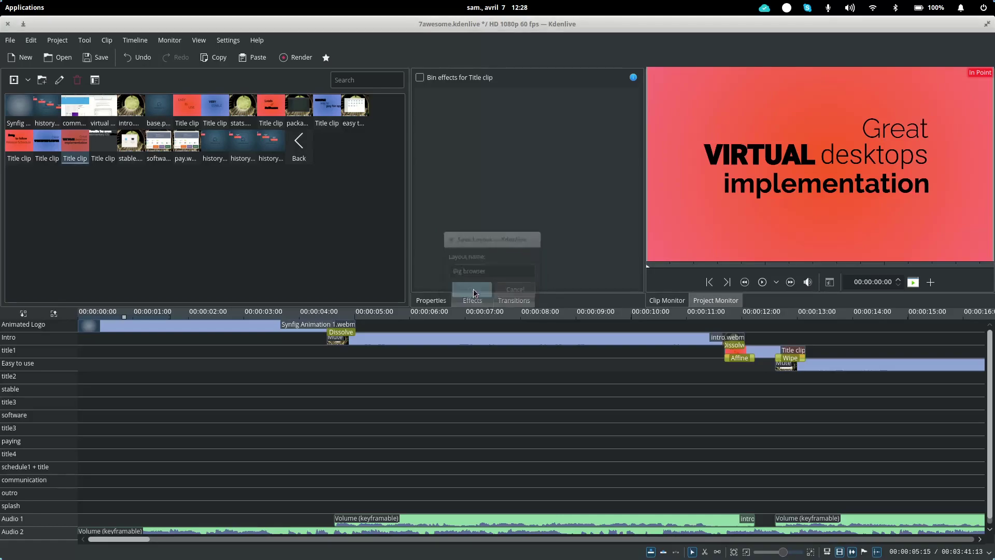
left_click(198, 40)
Enable the Waveform scope and select the intro audio clip on Audio 1.
mouse_move(244, 68)
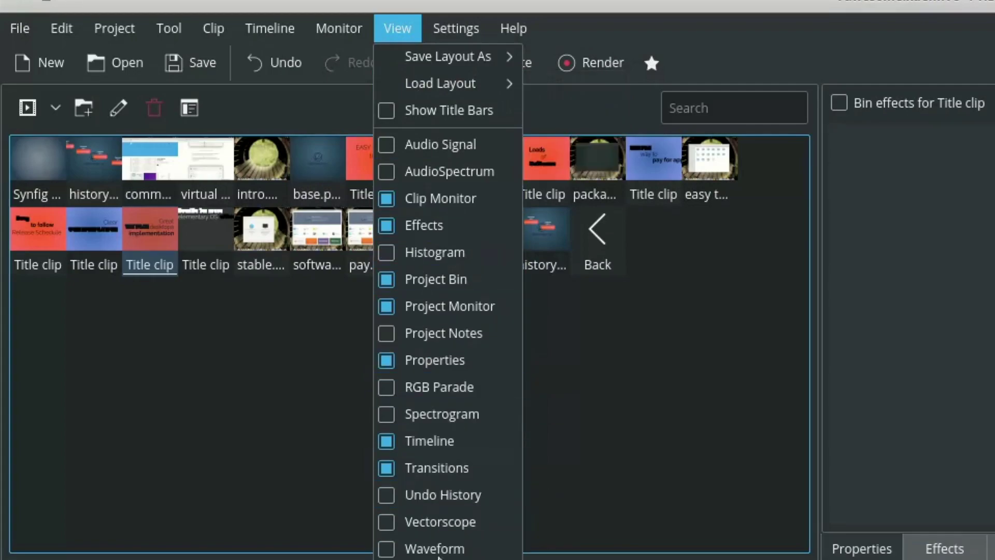
left_click(425, 547)
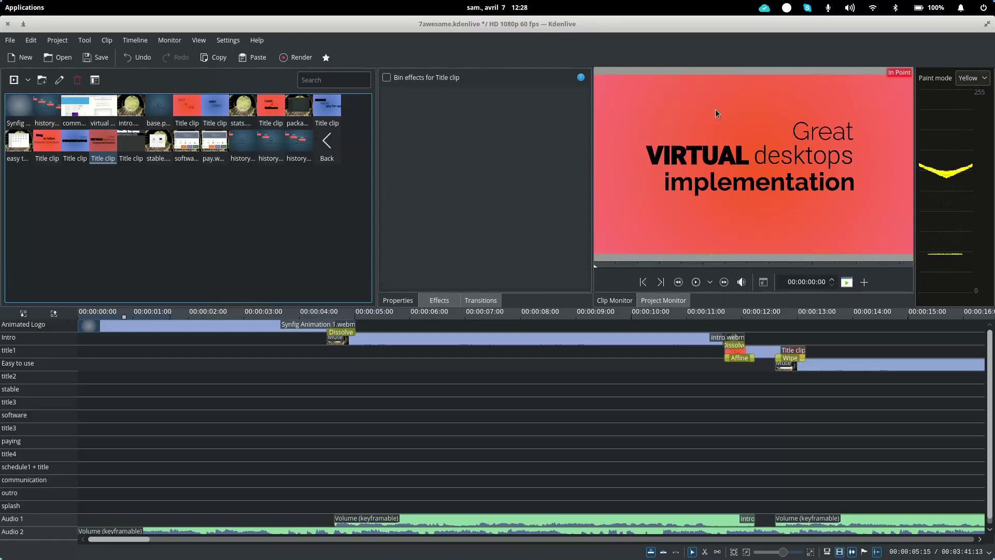
left_click(707, 518)
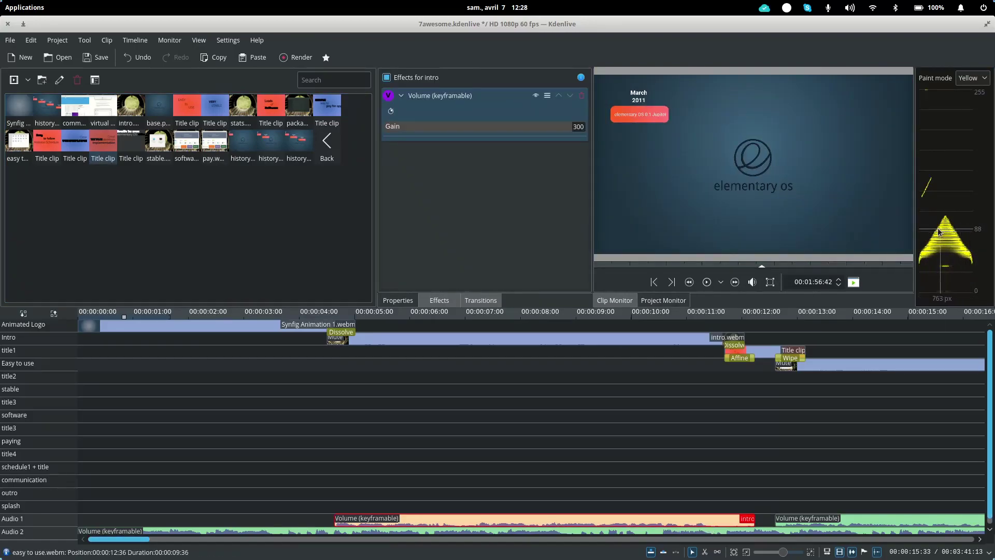
Hide the Waveform scope again and browse the Settings and Help menus.
left_click(135, 40)
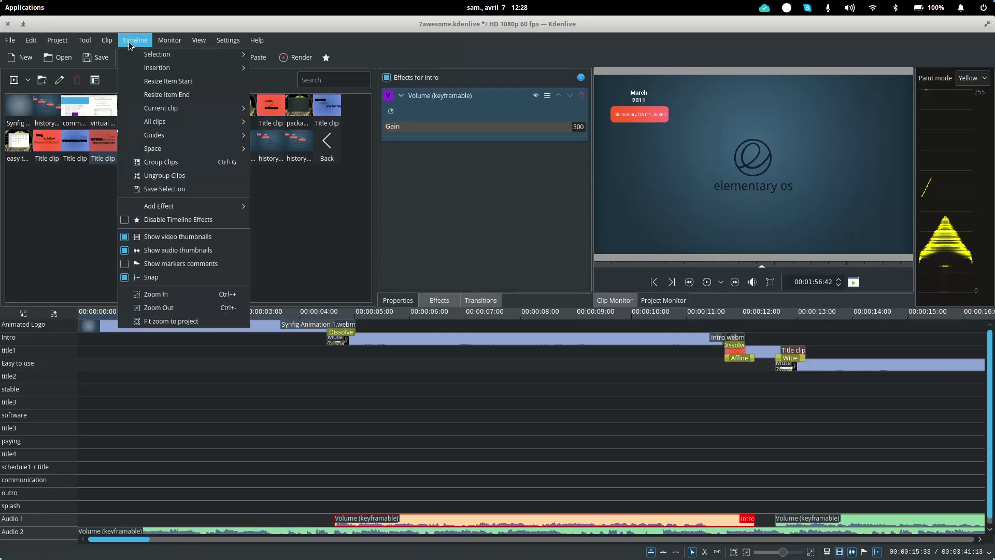
mouse_move(183, 40)
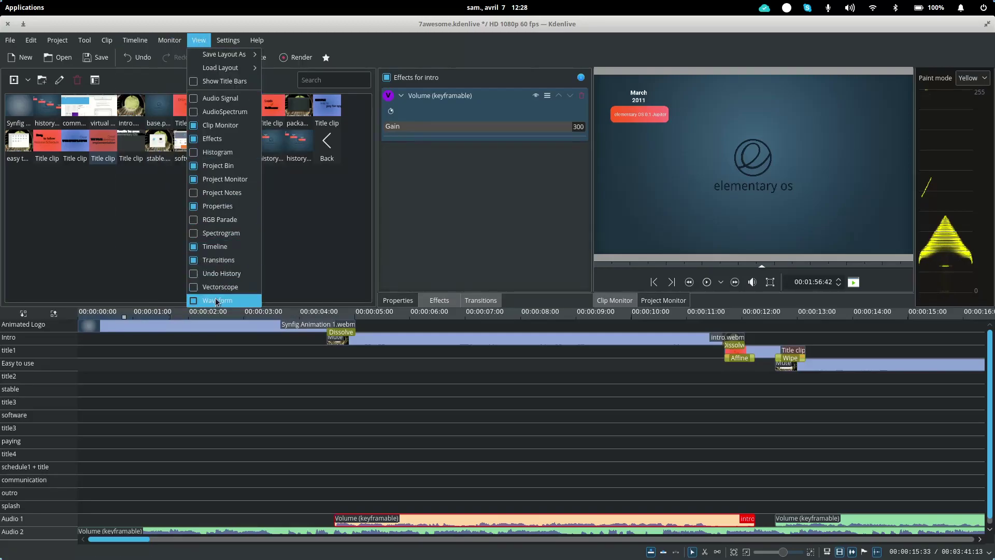
left_click(217, 300)
left_click(228, 40)
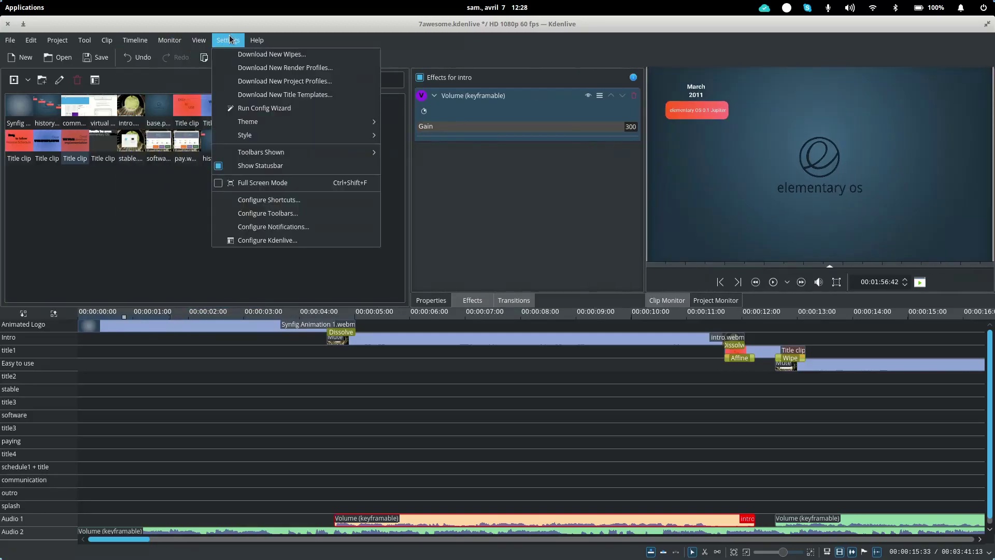
left_click(257, 40)
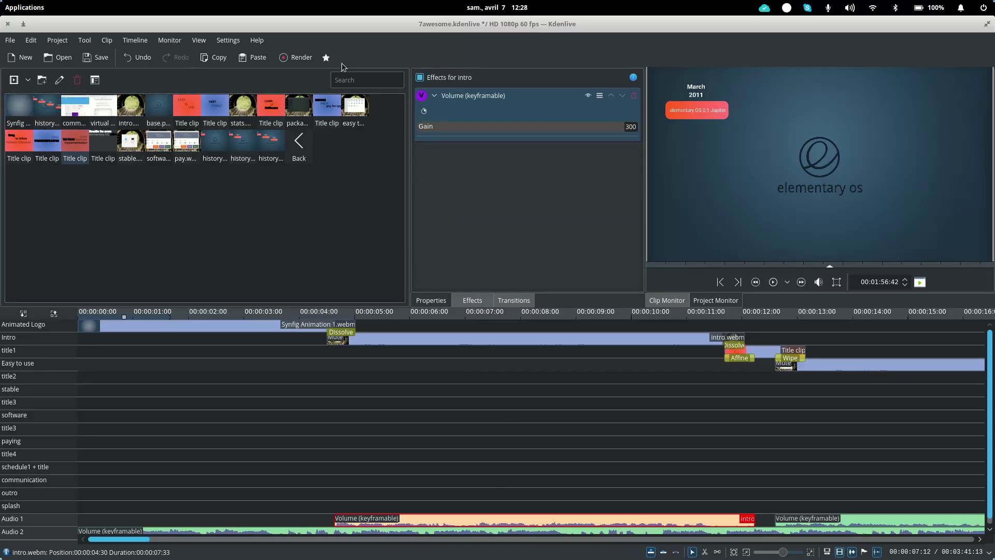
Open the render settings and close them again without changes.
left_click(294, 58)
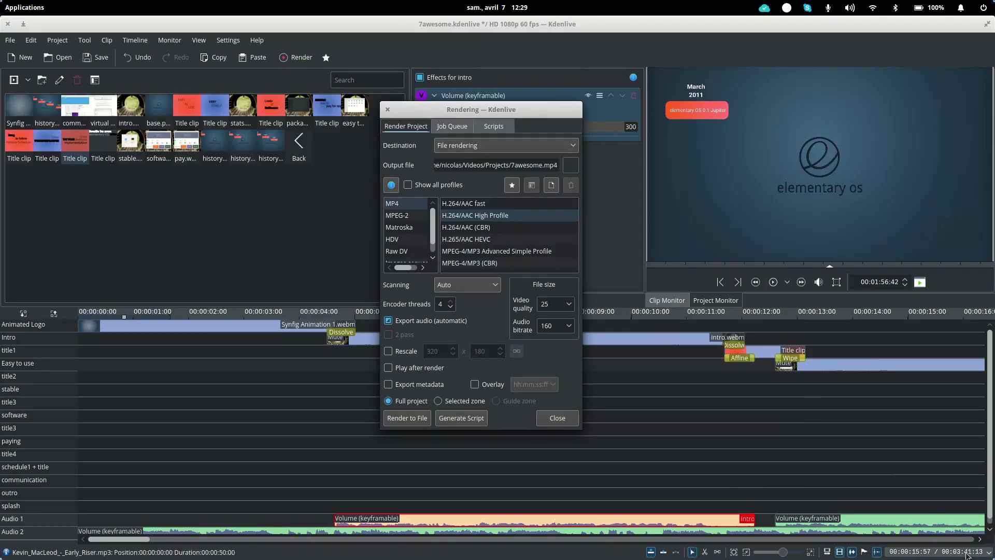
left_click(388, 110)
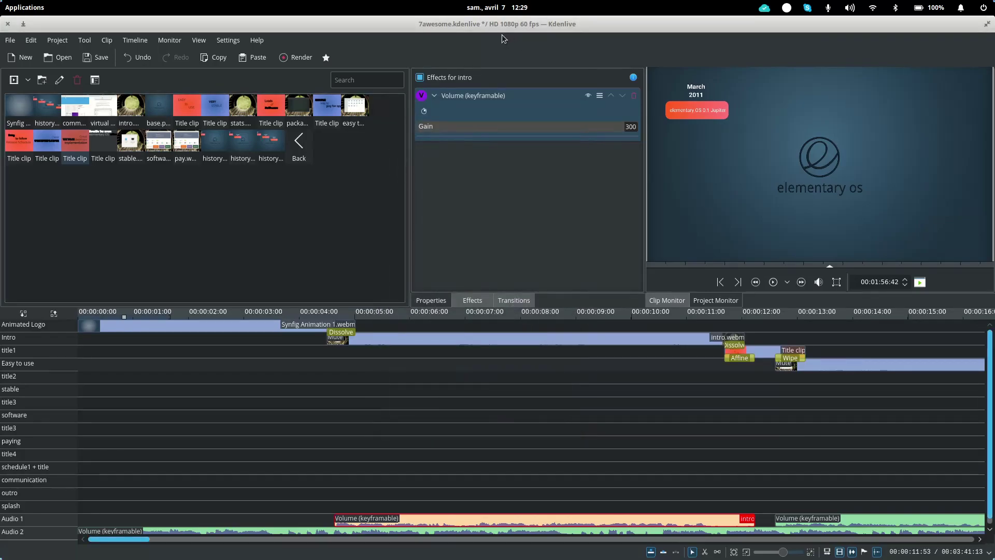
scroll(622, 362, "right", 5)
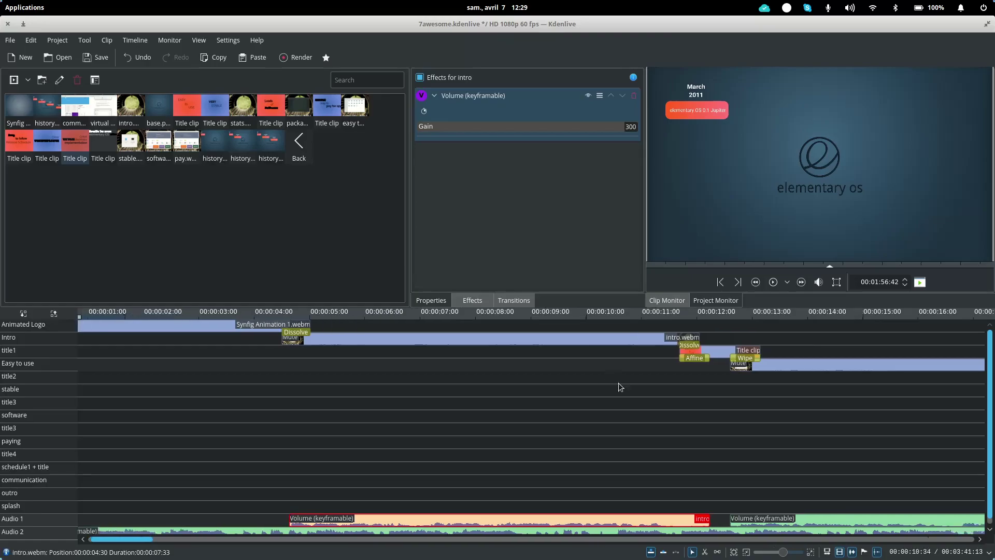
scroll(363, 462, "left", 5)
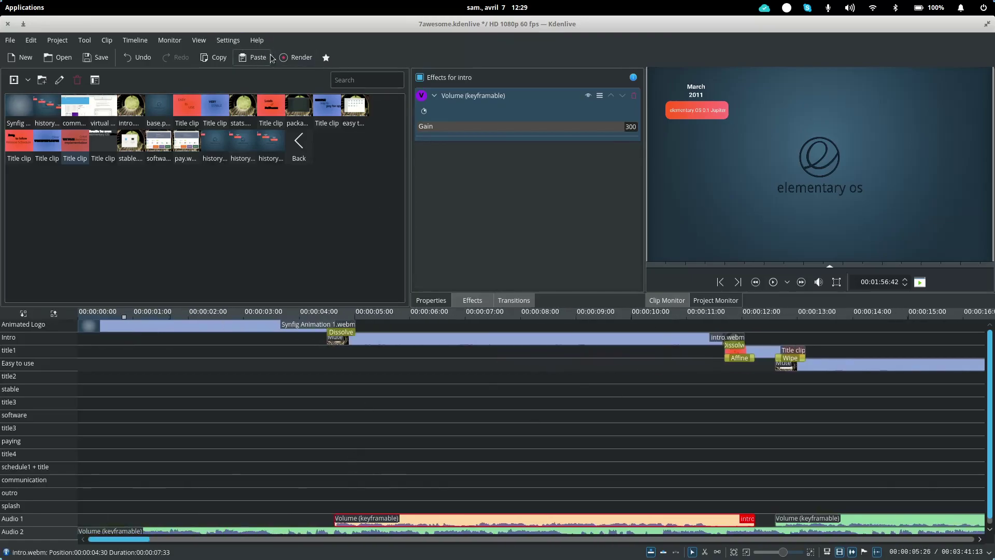
Reopen the render settings, switch to Selected zone, reposition the dialog, then close it.
left_click(295, 57)
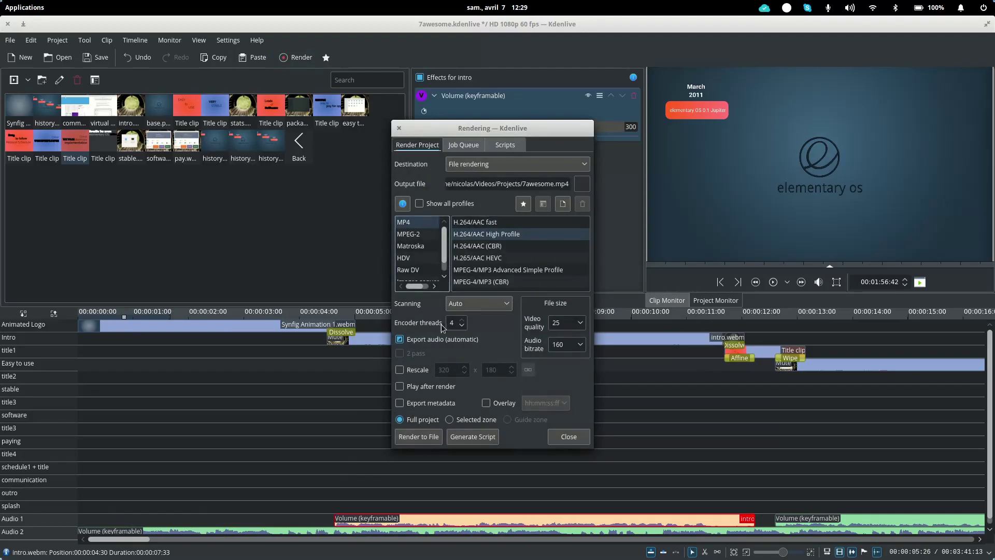
left_click(466, 420)
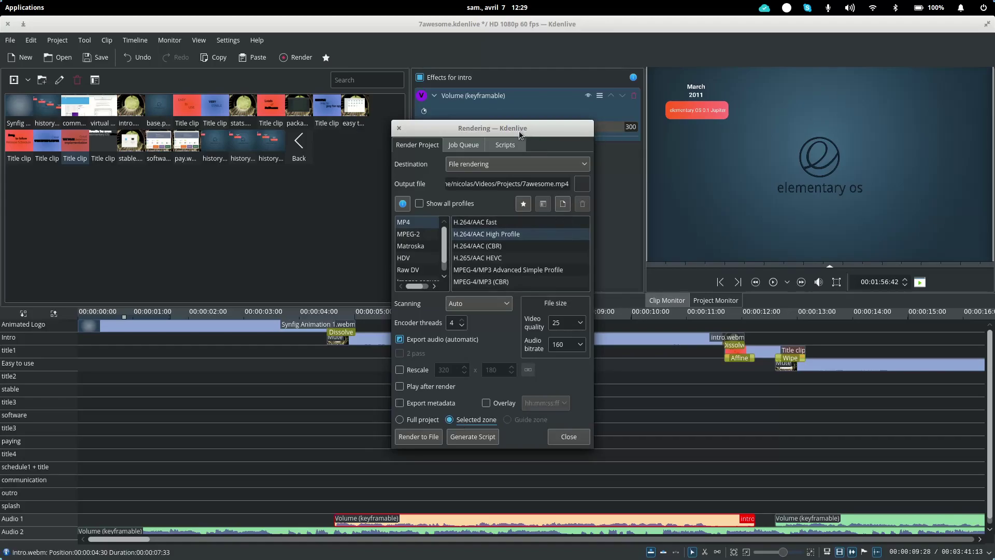
left_click_drag(518, 130, 527, 110)
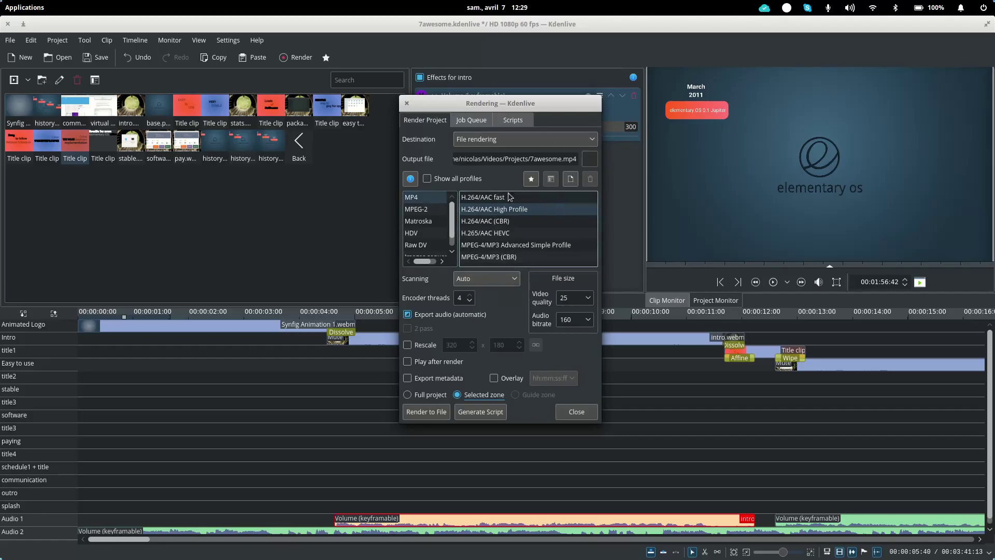
left_click(417, 197)
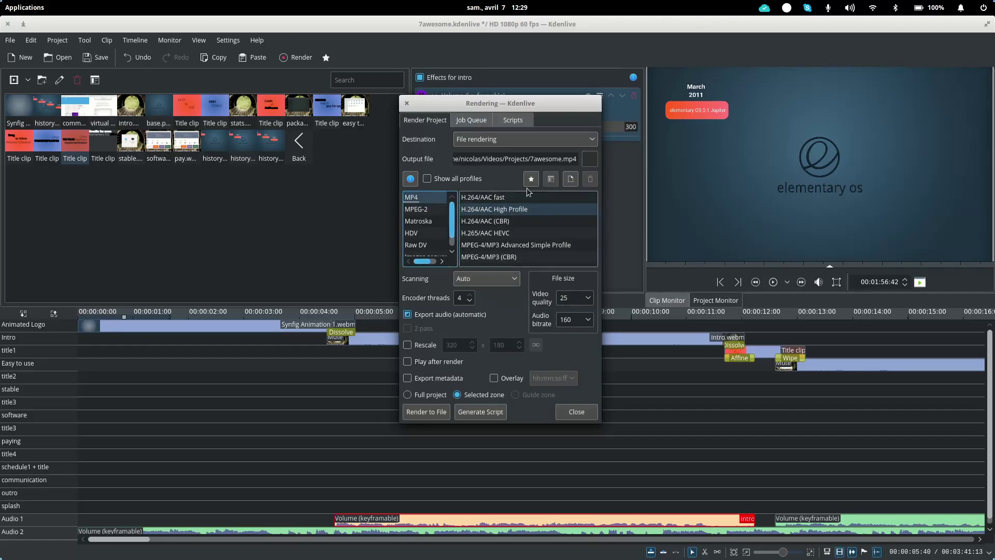
left_click(574, 411)
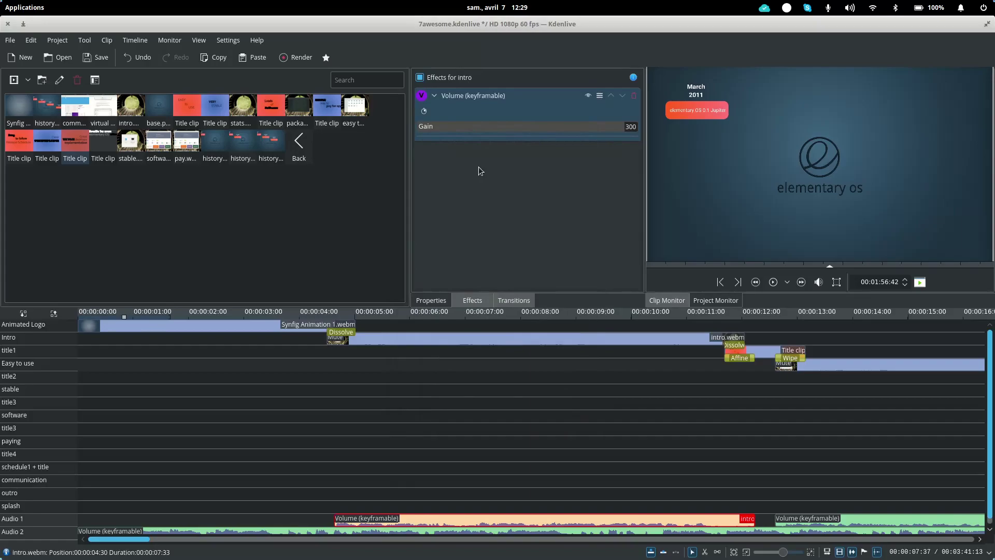